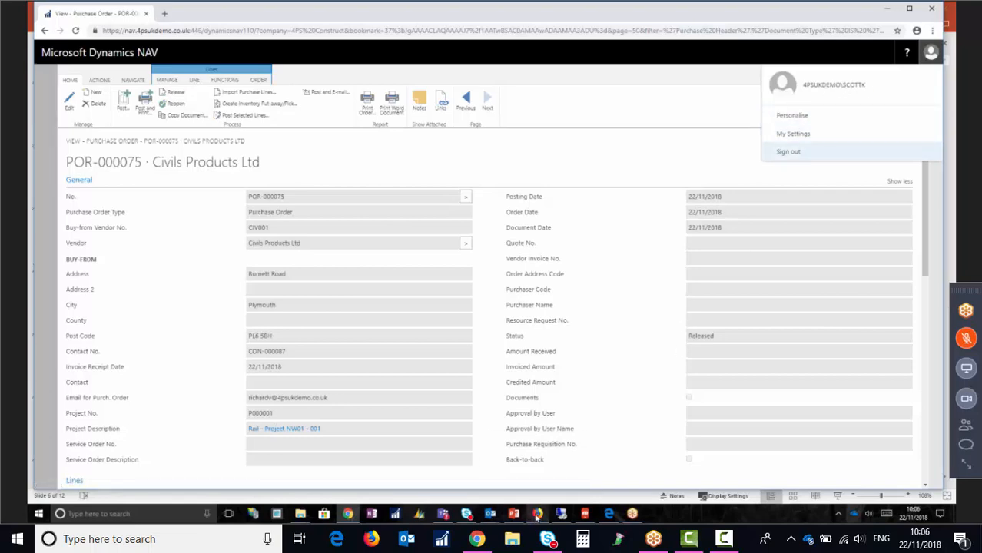
Switch to Firefox, resume the suspended session and show which account is signed in.
click(536, 518)
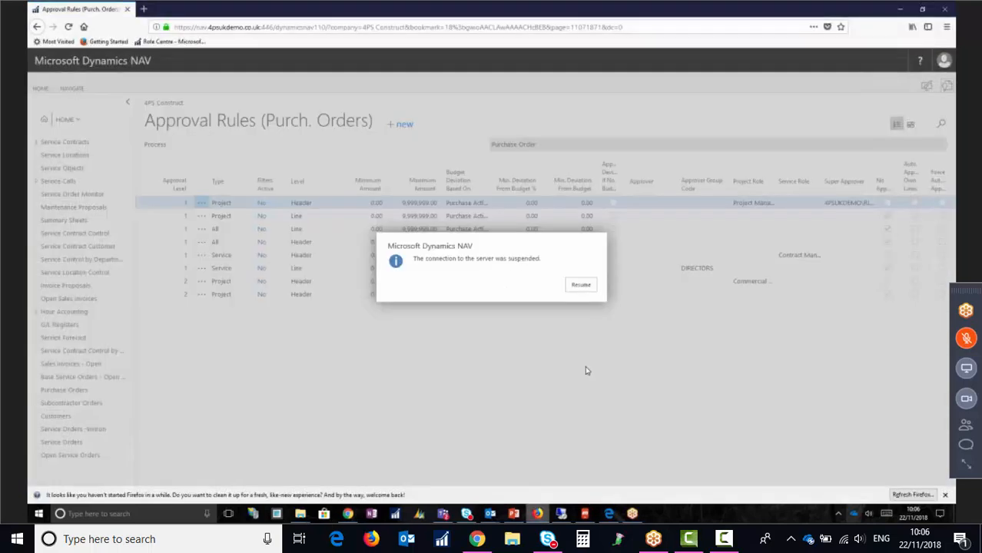
click(581, 286)
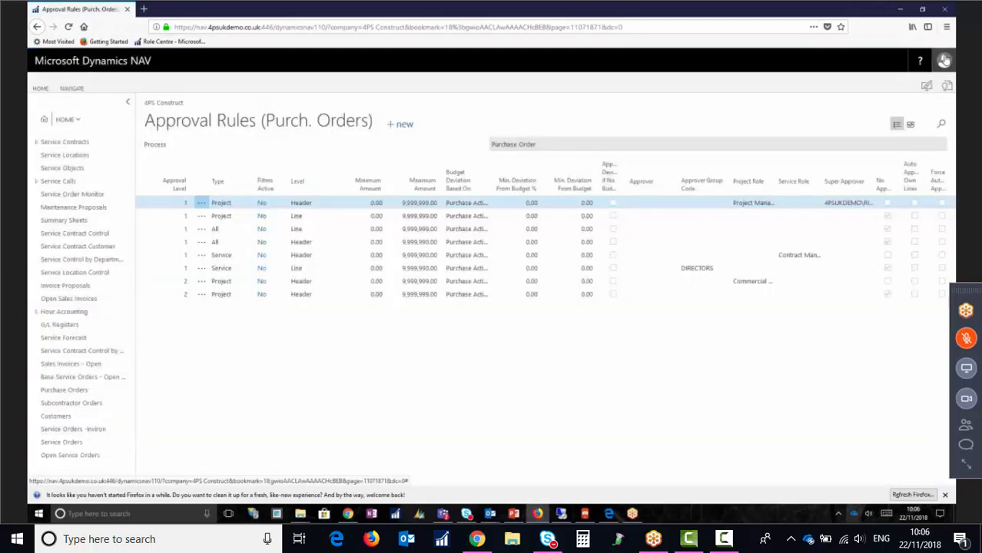
click(944, 62)
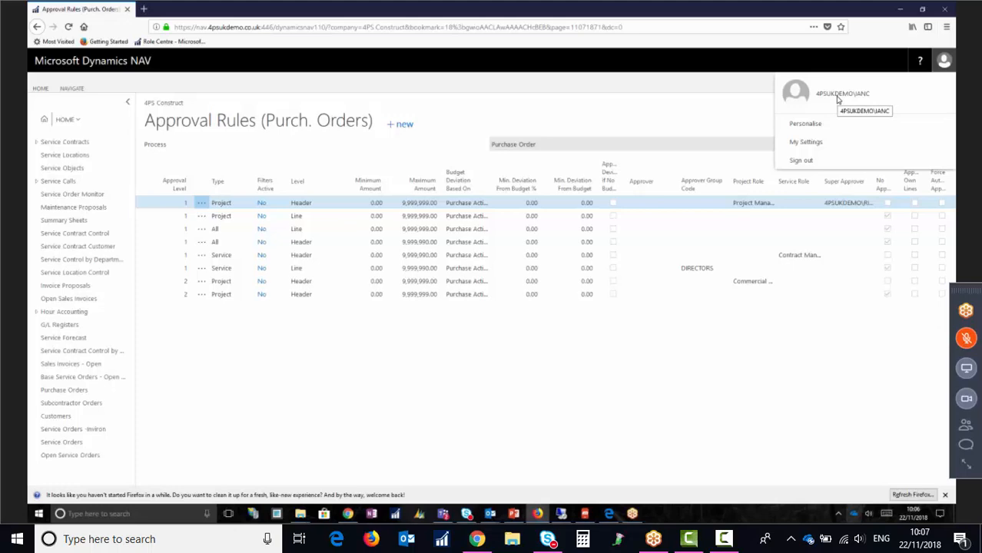
Bring up the mirrored phone window, return to Firefox and dismiss the account details.
click(585, 516)
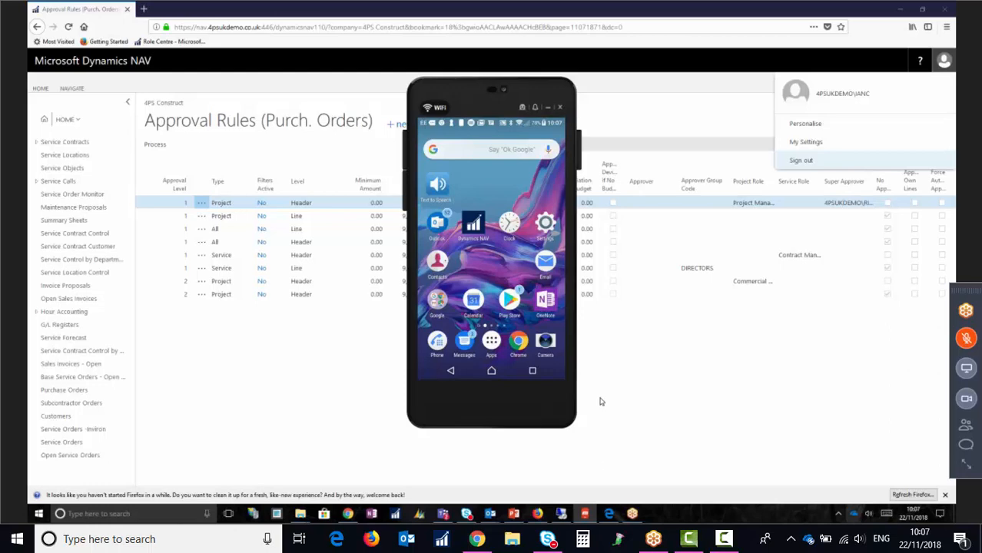
click(538, 513)
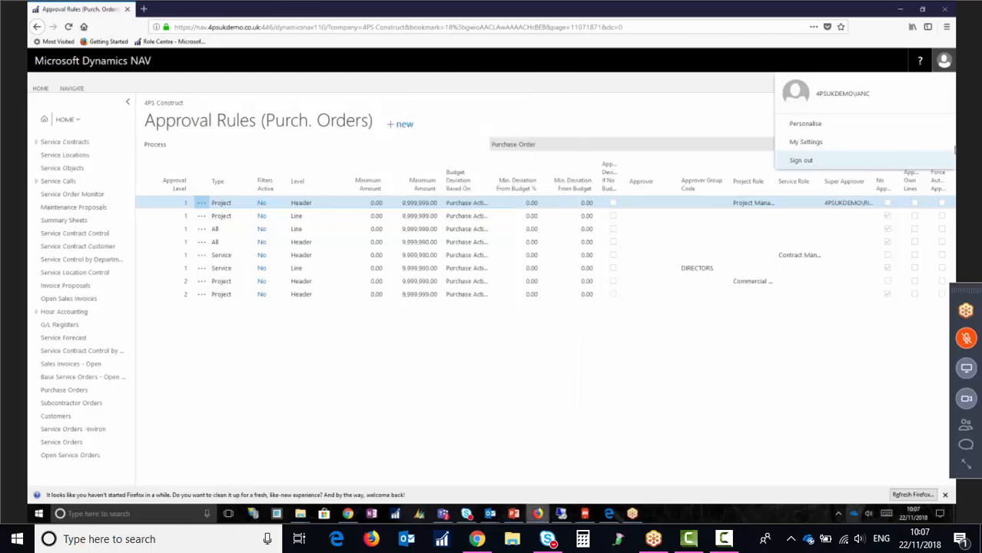
click(722, 125)
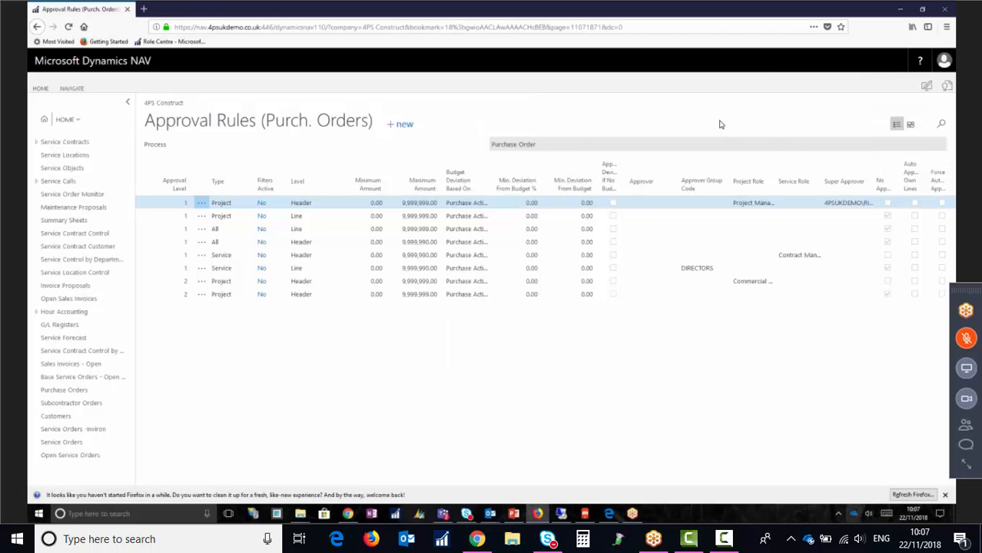
Search for pages matching "workflow" and open the Workflows list.
click(947, 86)
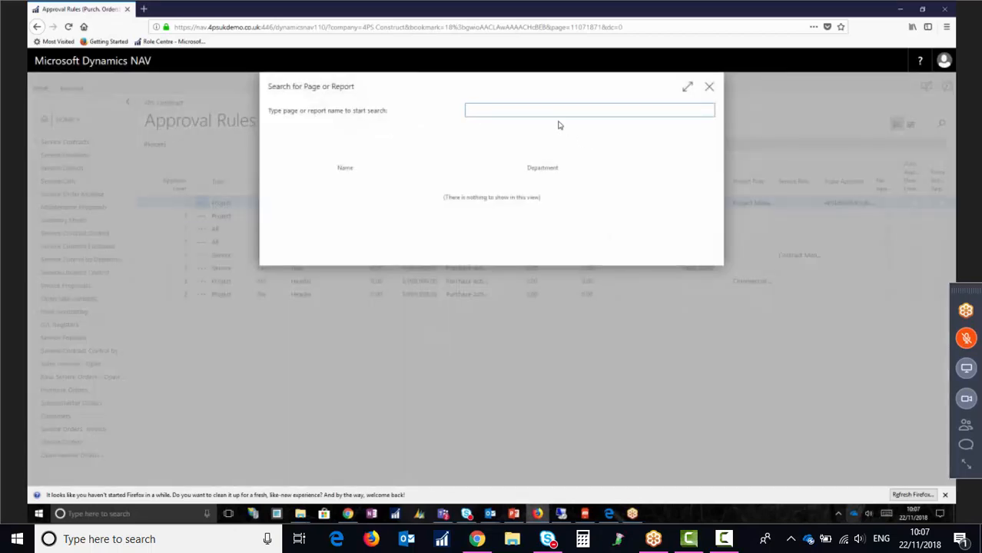
text(workflow)
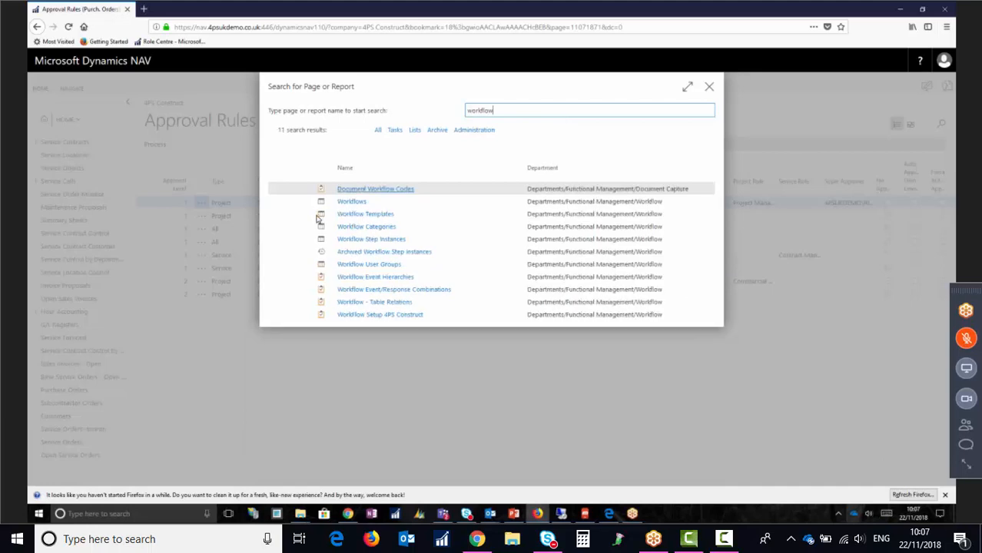
click(356, 204)
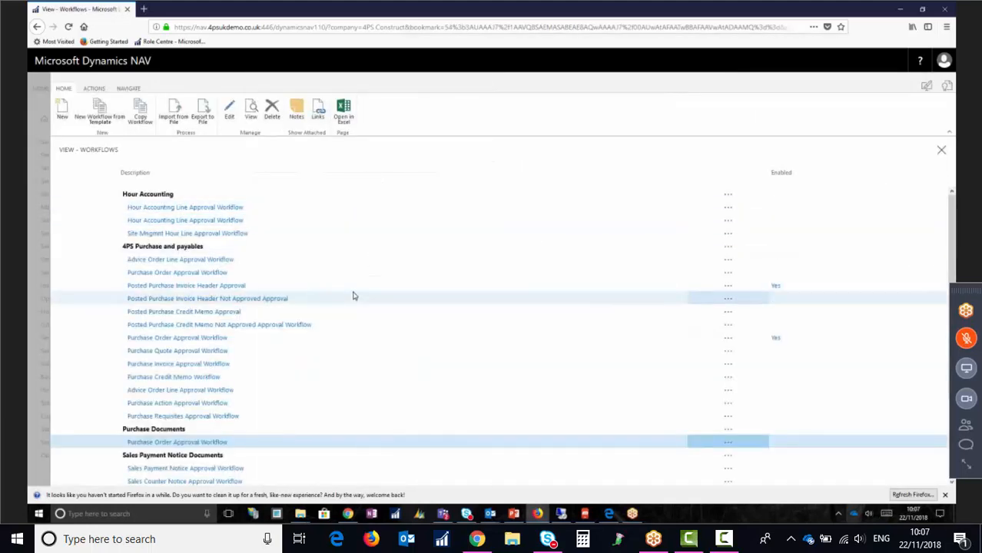
Open the enabled Purchase Order Approval Workflow in the 4PS Purchase and payables group for editing.
scroll(269, 308, down, 3)
scroll(267, 310, up, 2)
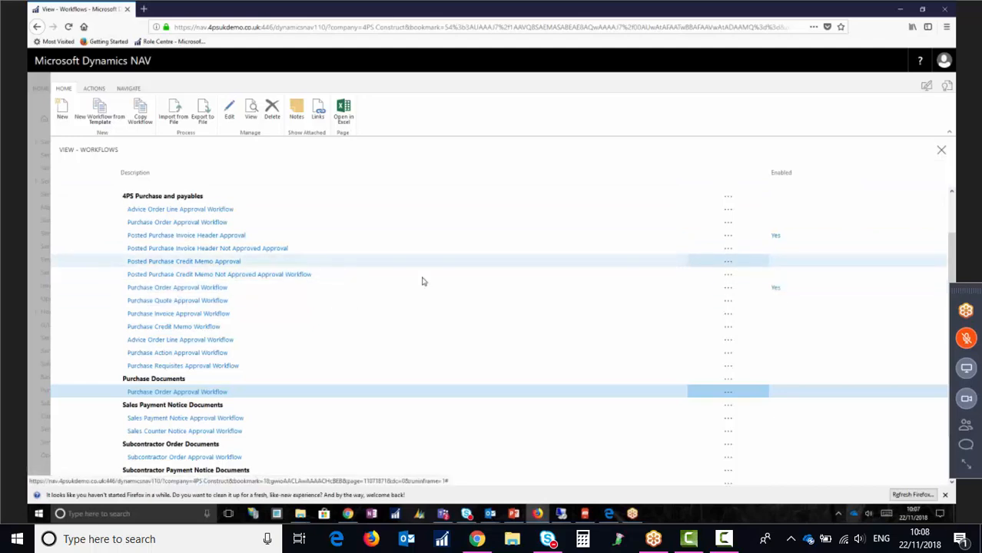
click(237, 291)
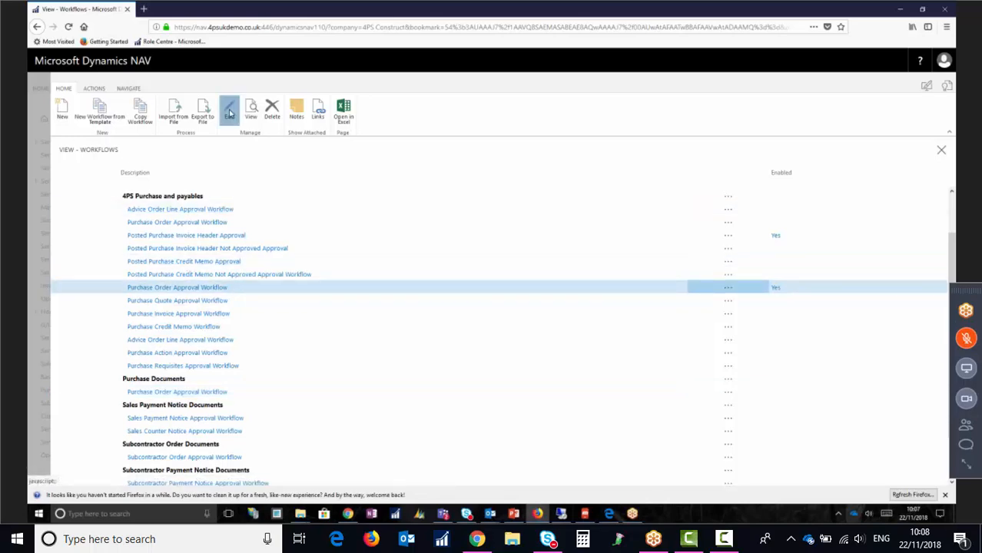
double_click(202, 288)
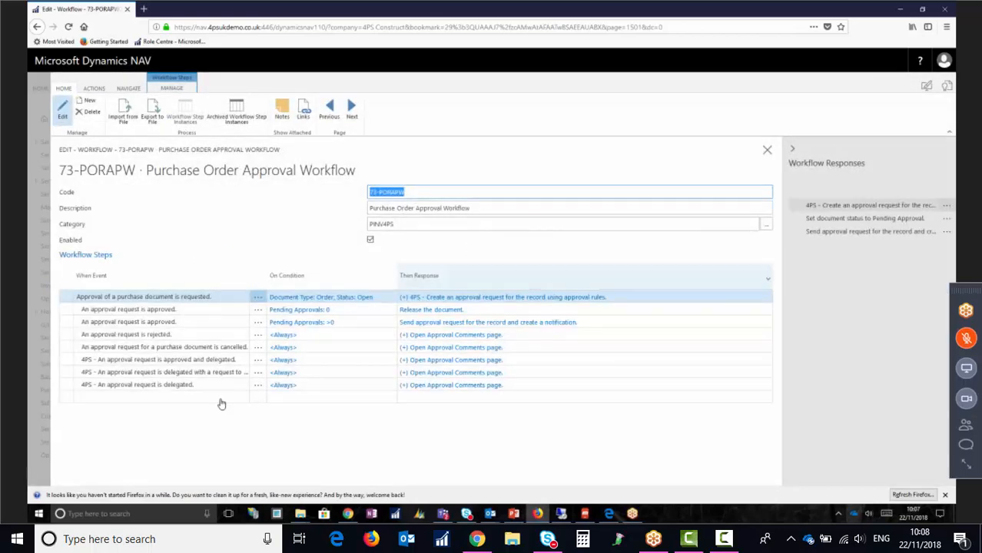
Examine the workflow responses for the approved and rejected approval request events, and close the workflow.
click(154, 310)
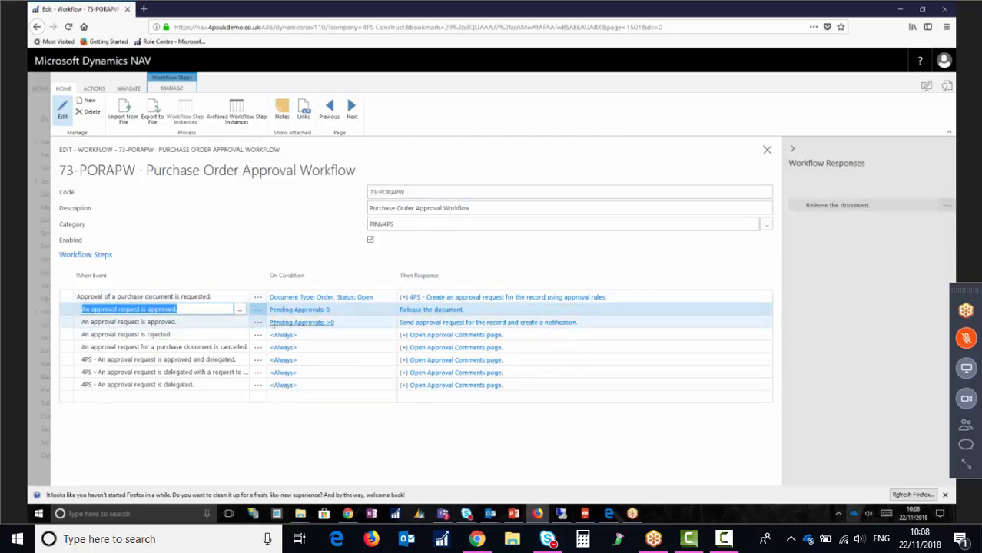
click(199, 322)
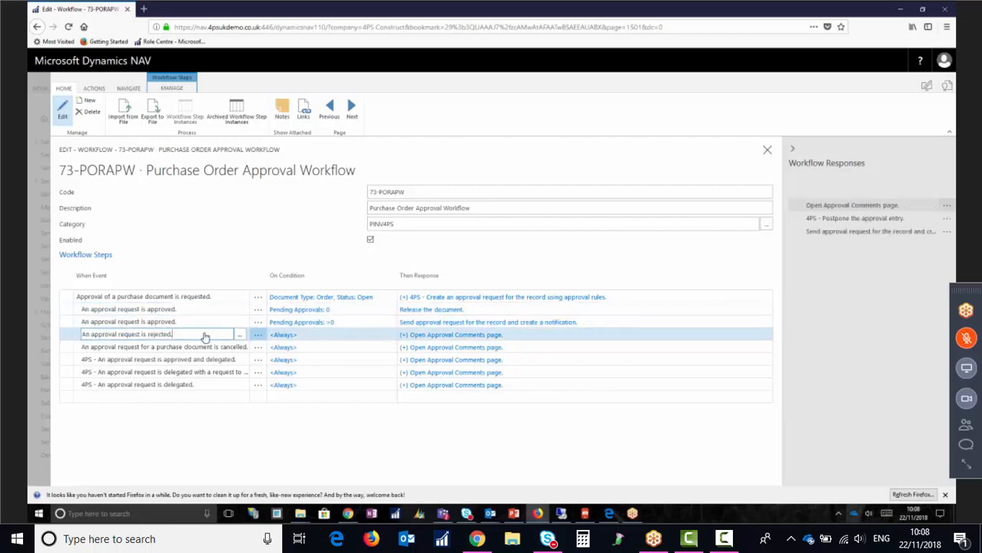
click(198, 335)
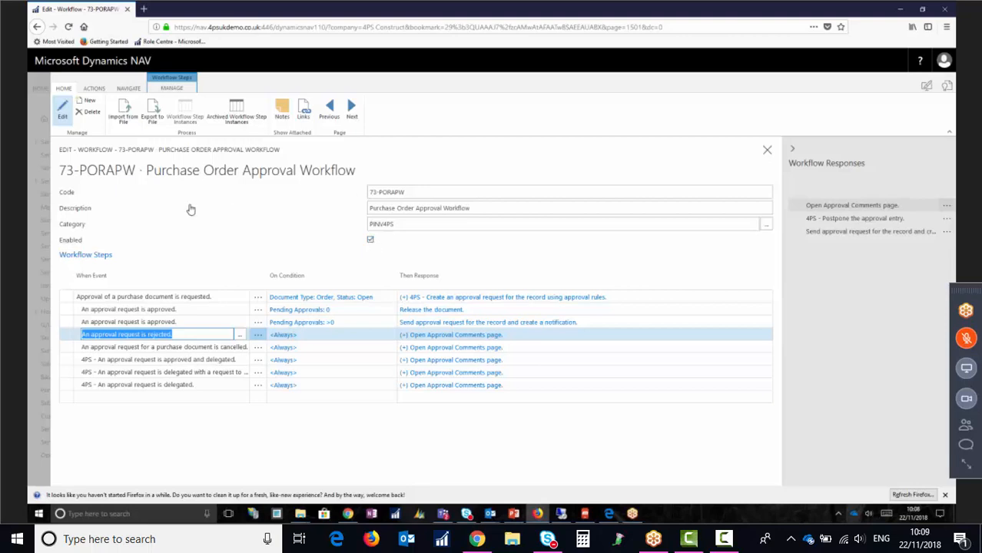
click(37, 109)
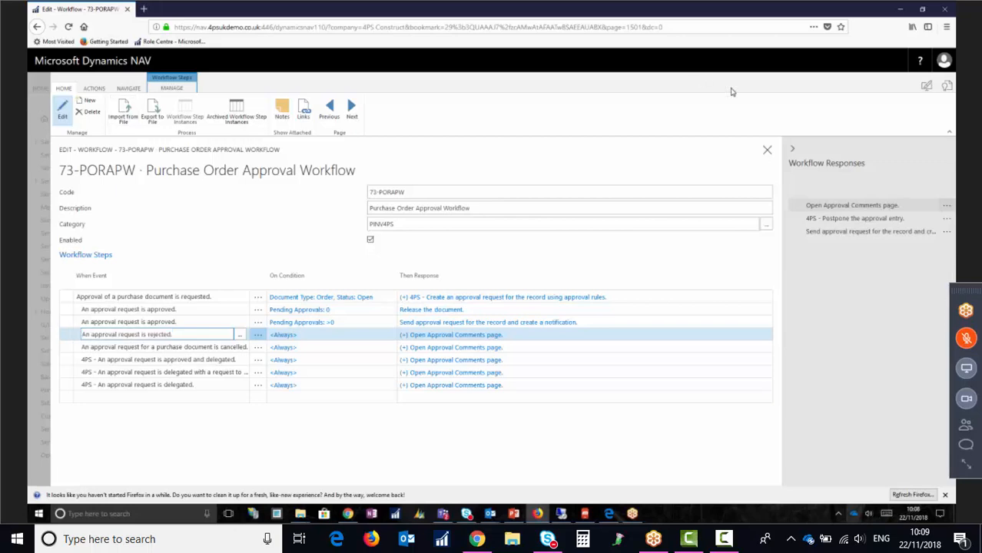
Search for pages matching "purch app" and open Approval Rules (Purch. Orders).
click(948, 87)
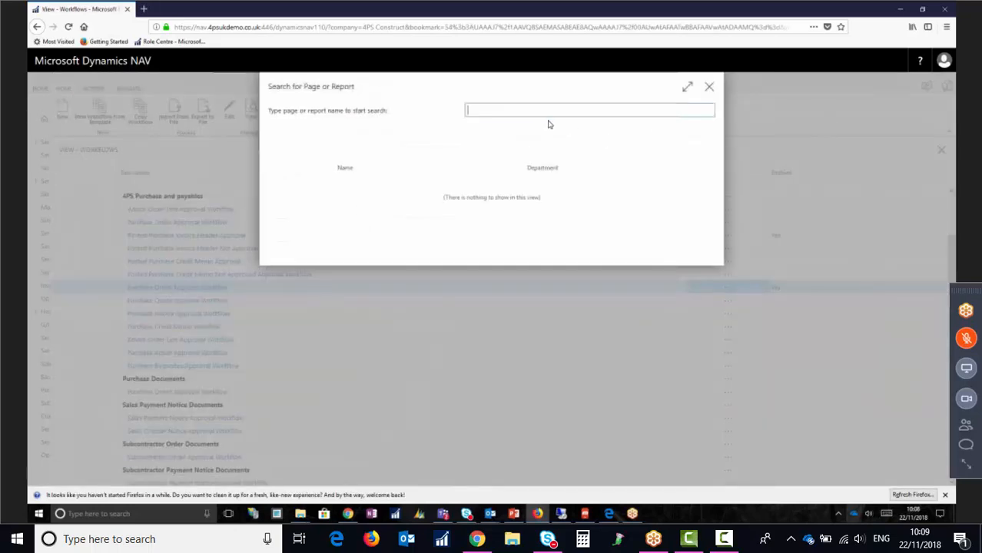
text(purch)
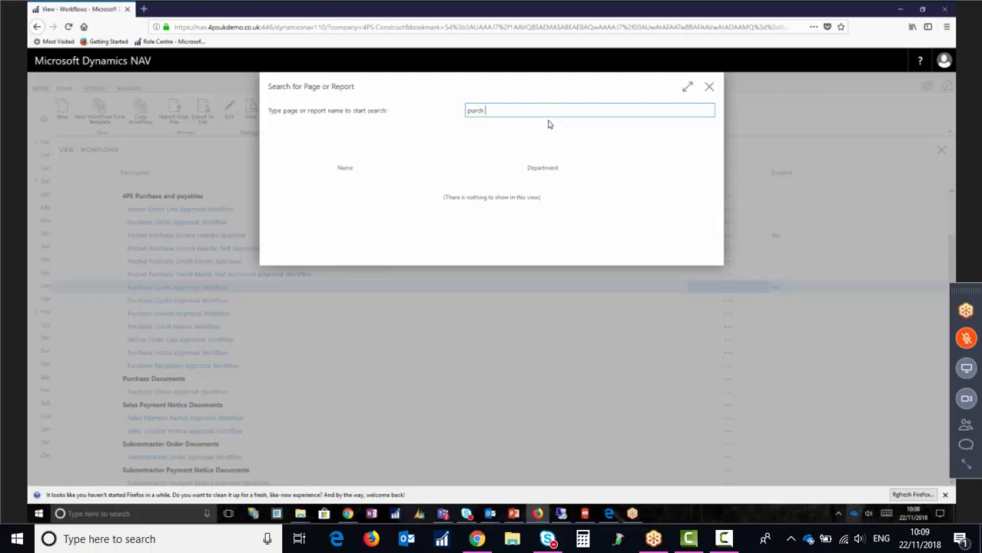
text( app)
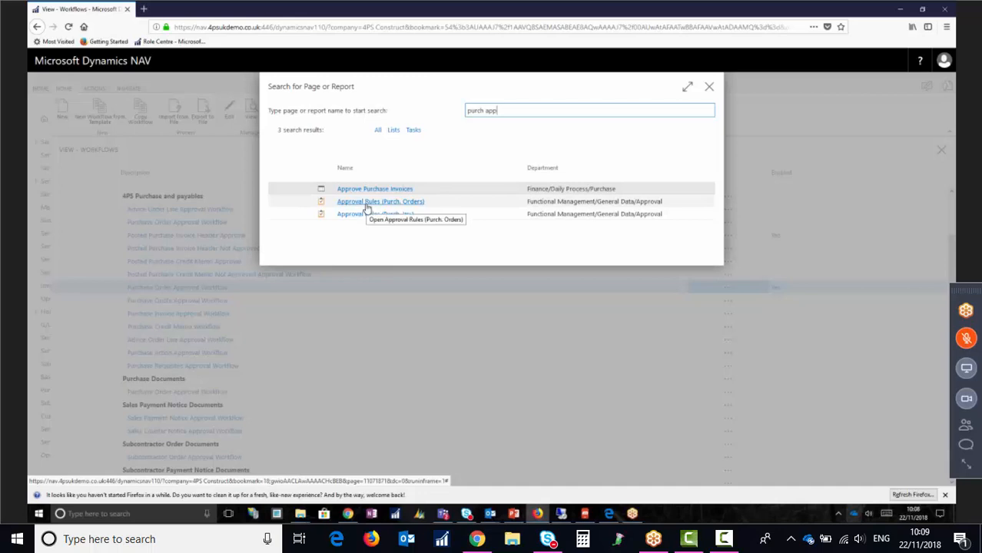
click(409, 203)
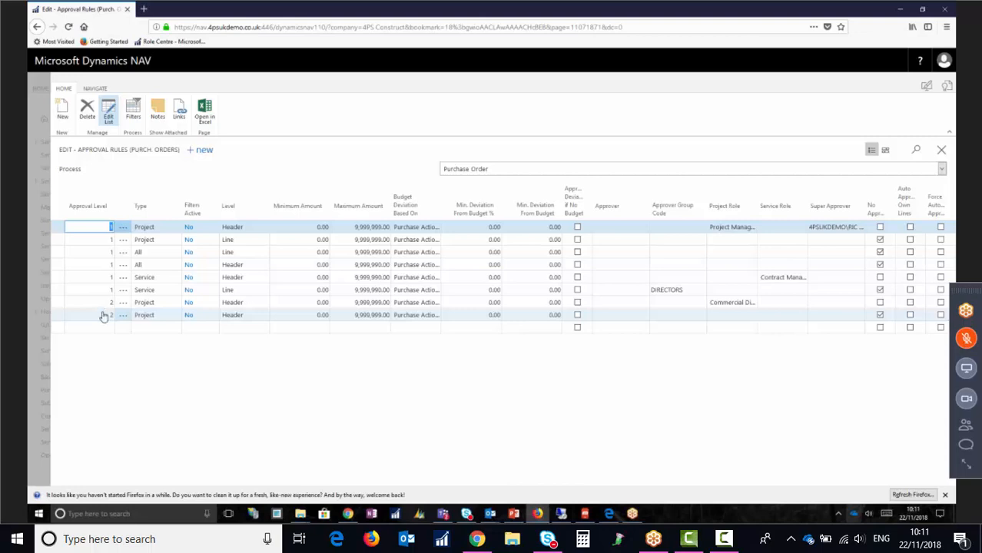
Look up the approver group code on the Service Line approval rule and pick DIRECTORS.
click(673, 289)
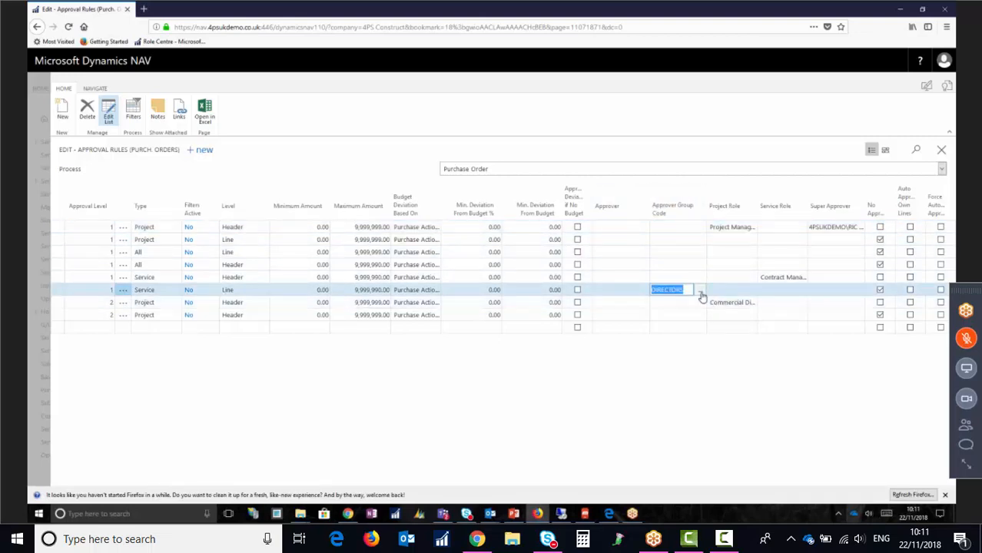
click(700, 292)
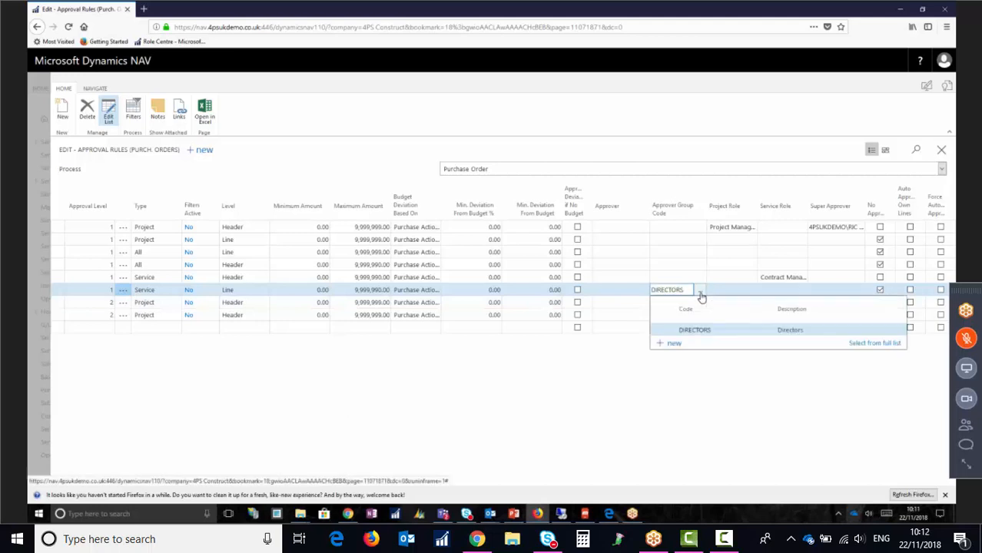
click(688, 330)
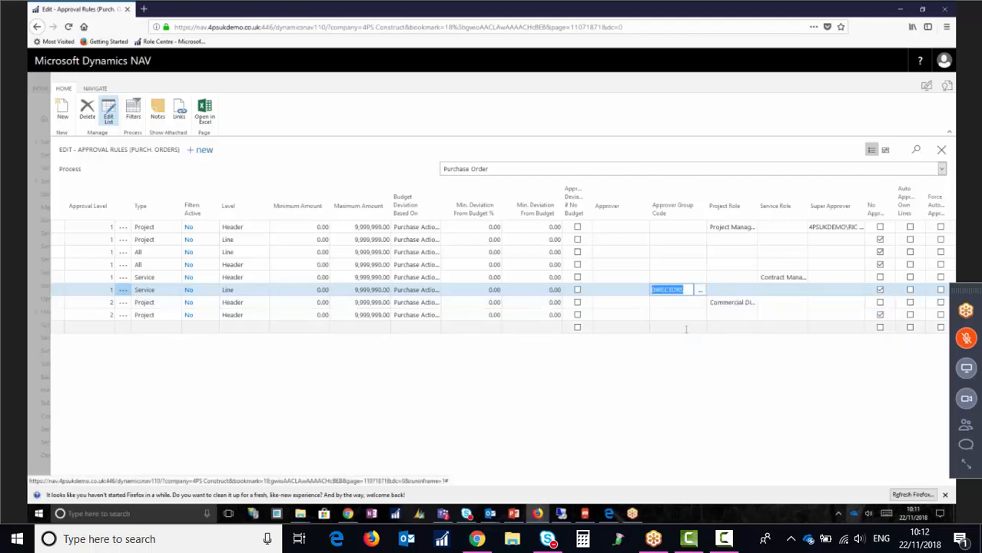
Review the members of the DIRECTORS group from the full approver group list, and cancel the group selection.
click(699, 291)
click(874, 342)
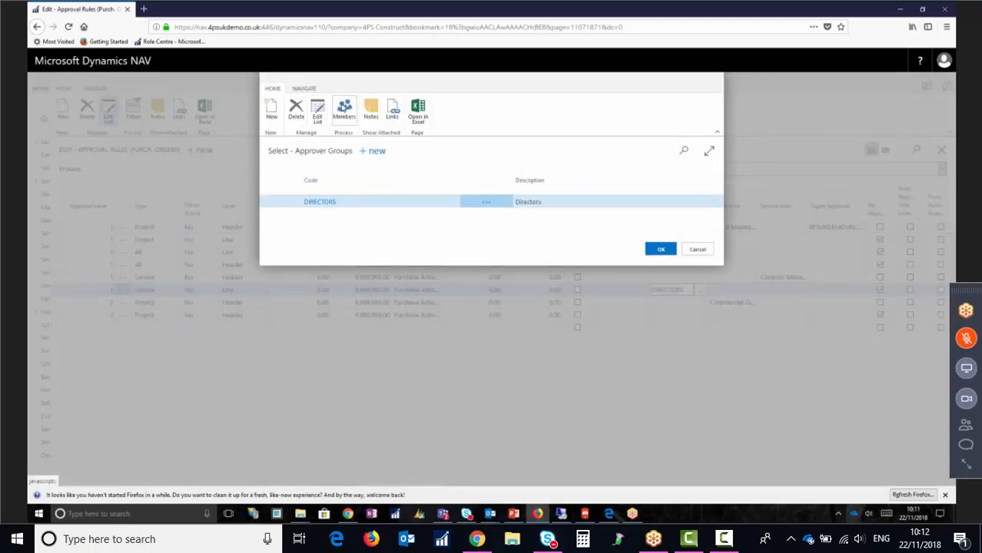
click(342, 108)
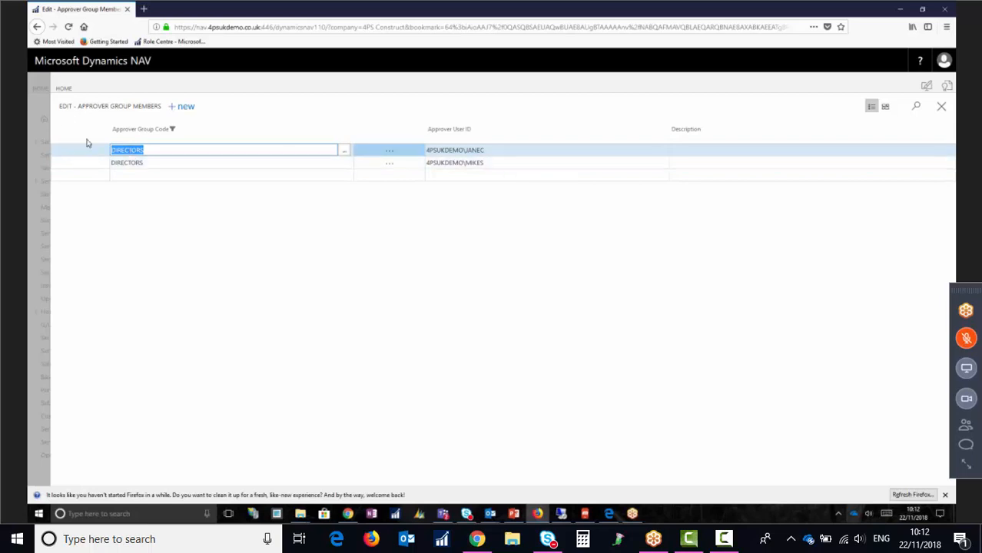
click(37, 105)
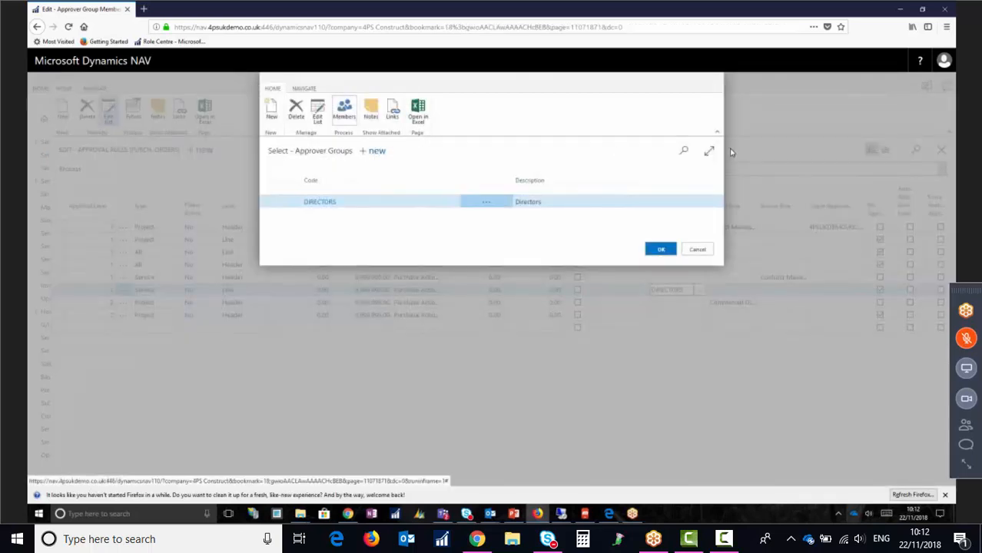
click(698, 250)
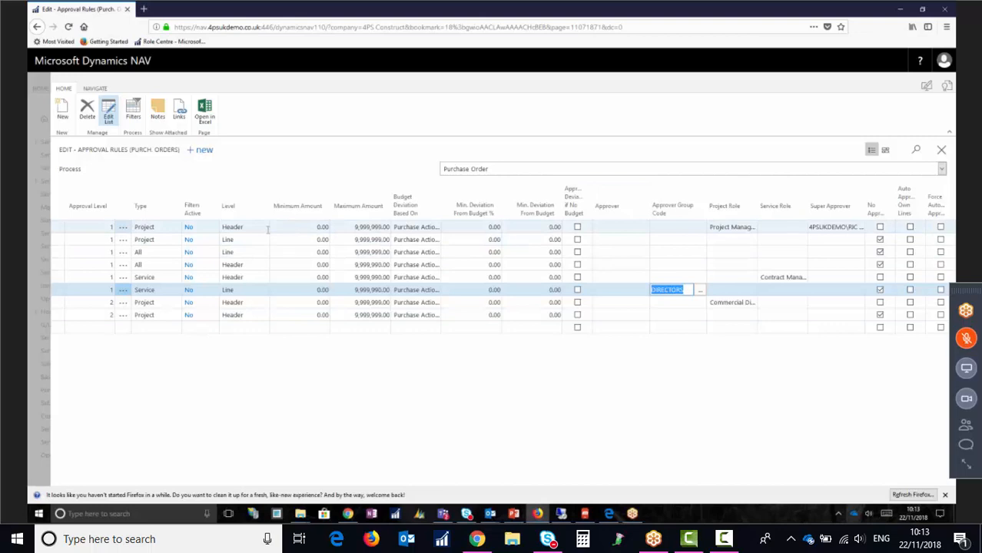
Review the tables available for filtering the level 1 Project Header rule without choosing one, and close the approval rules.
click(163, 227)
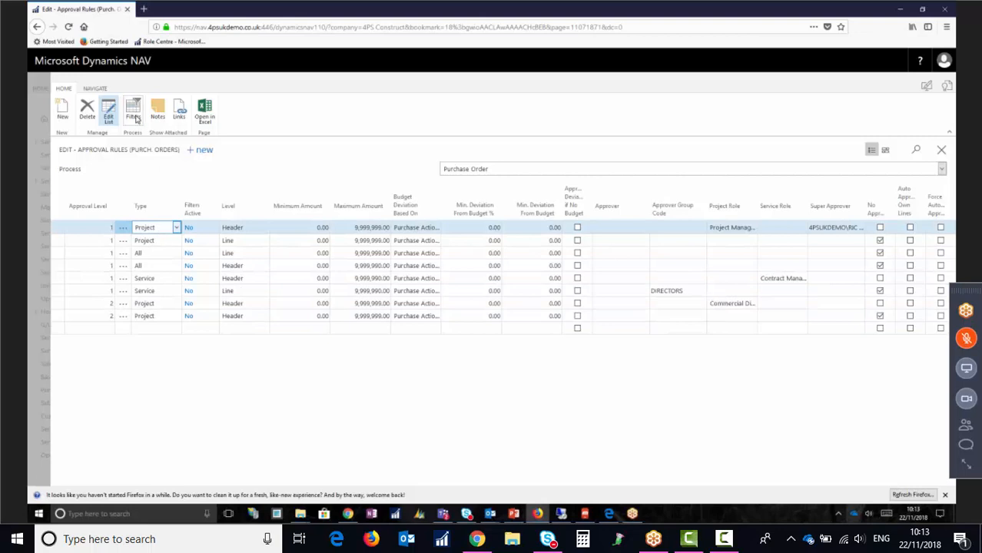
click(135, 117)
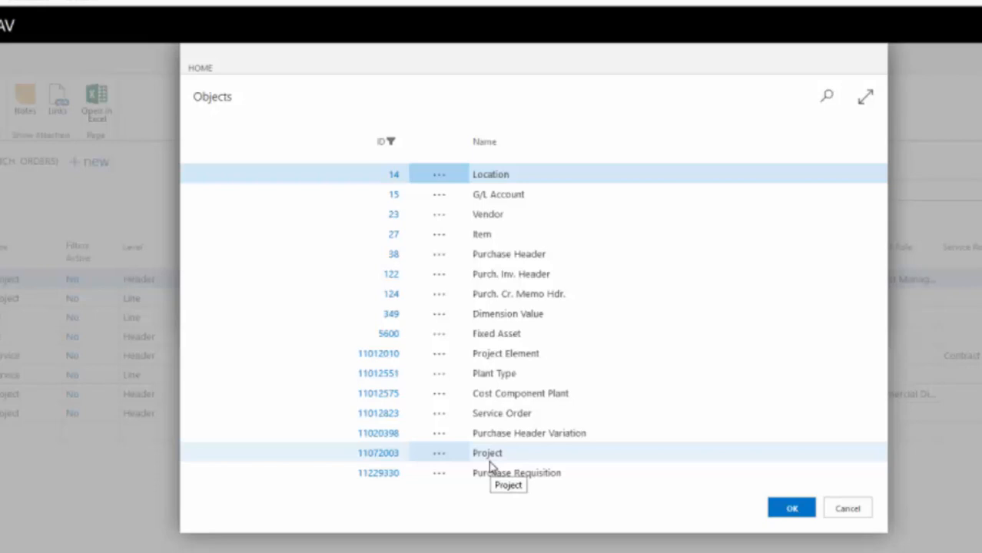
click(849, 509)
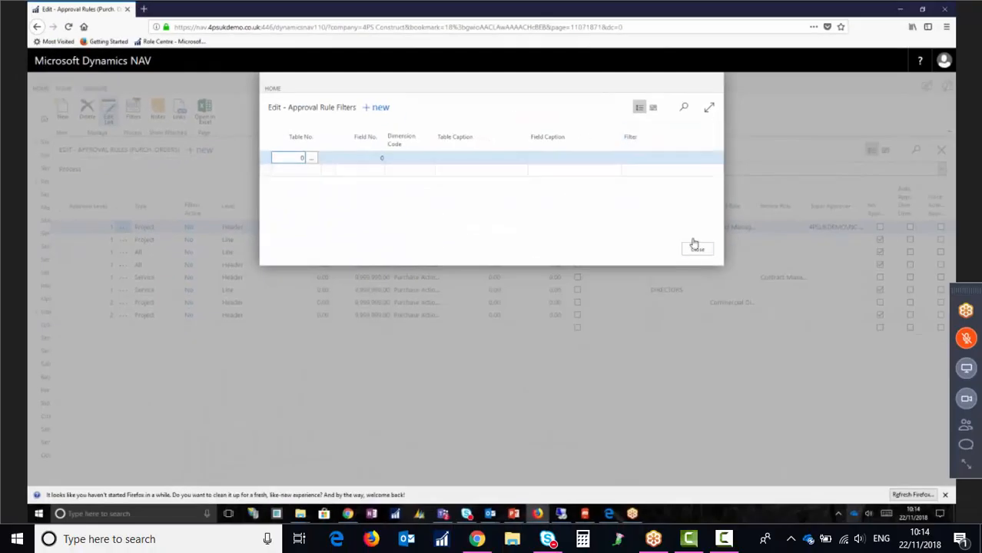
click(722, 260)
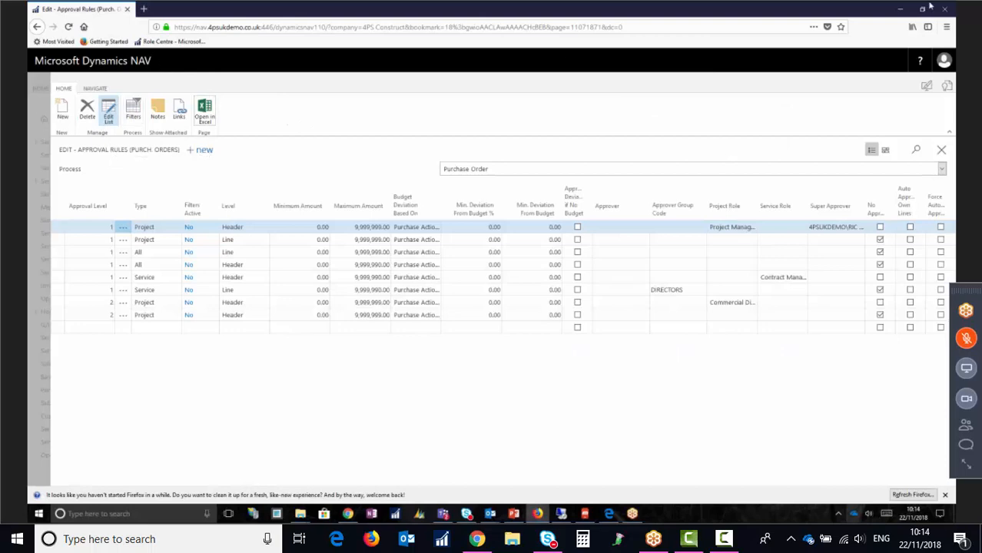
click(942, 150)
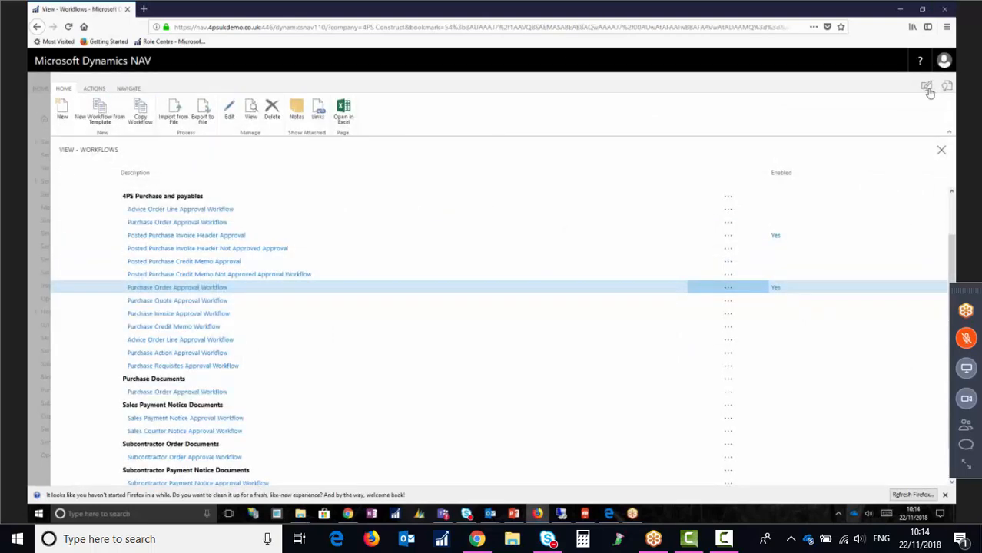
Search for pages matching "approver" and open the Approvers page.
click(928, 89)
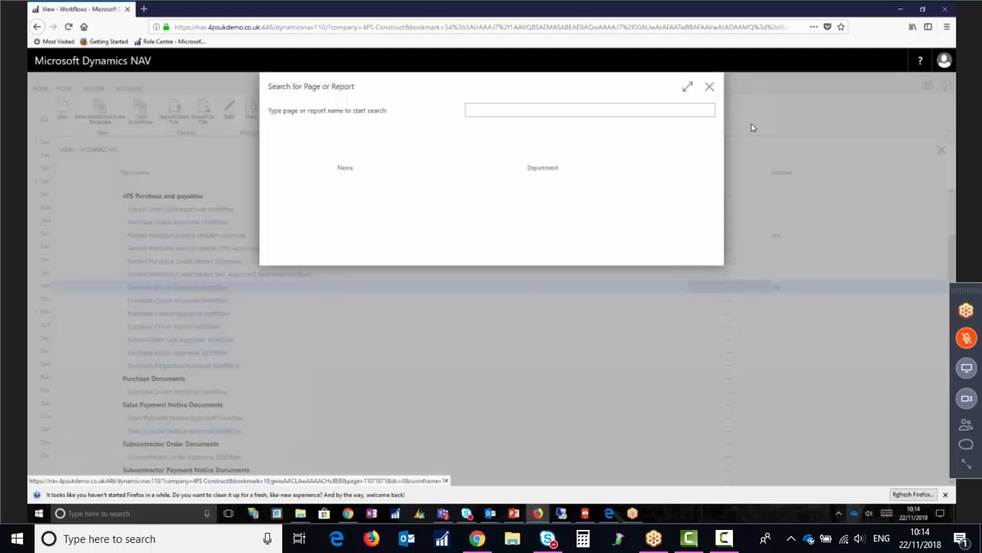
text(approv)
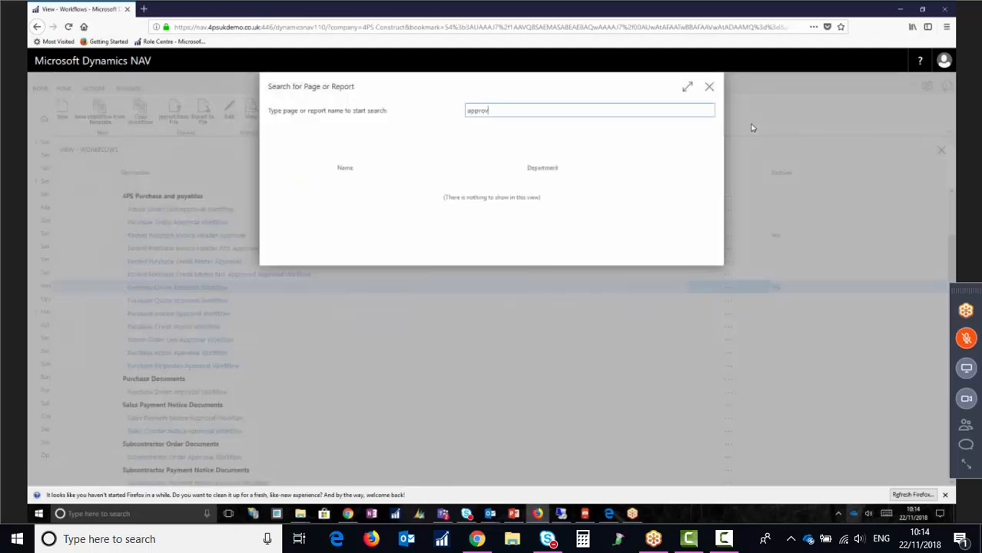
text(er user)
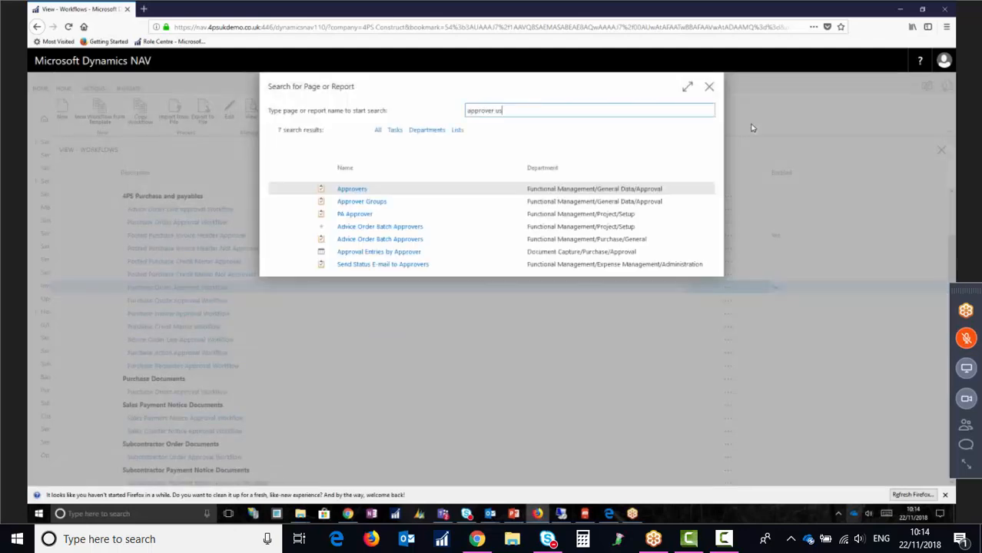
key(BackSpace)
key(BackSpace)
key(BackSpace)
key(BackSpace)
key(BackSpace)
click(351, 190)
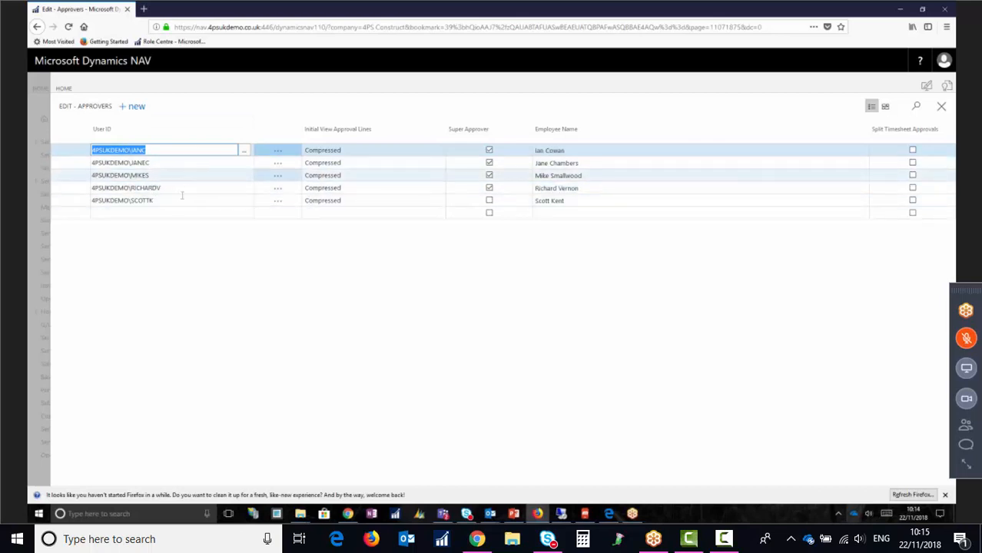
Close the approvers and workflows pages to return to the purchase order approval rules, and switch to the PowerPoint presentation.
click(30, 114)
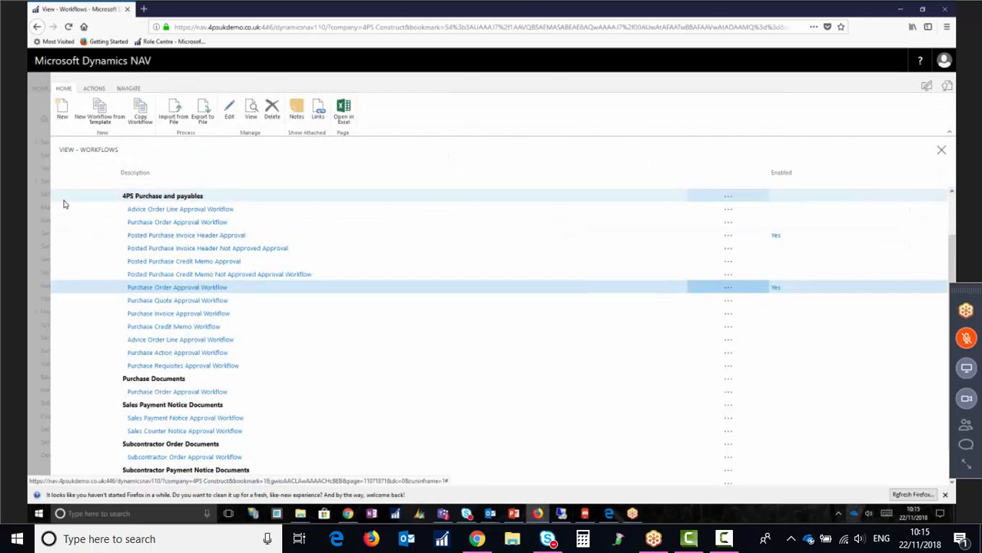
click(37, 110)
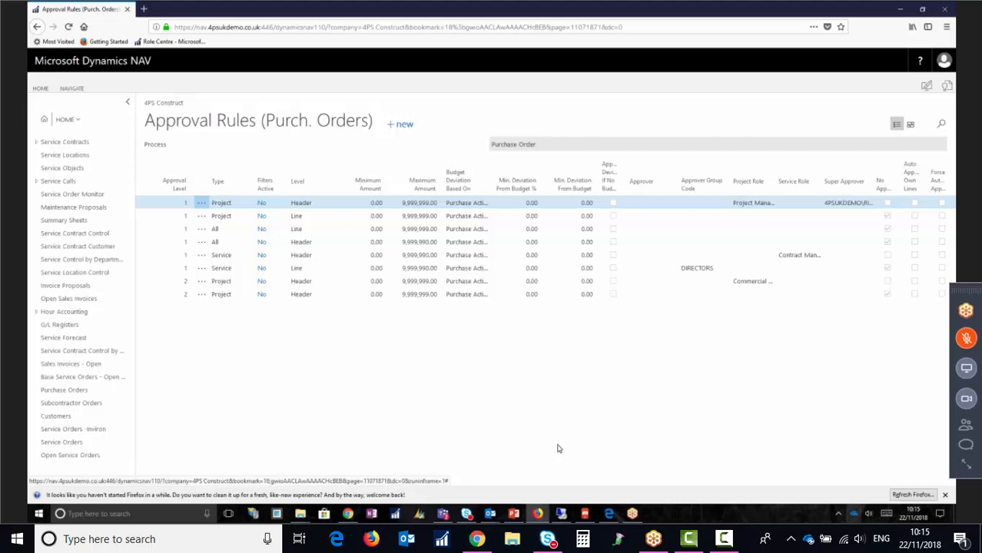
click(513, 514)
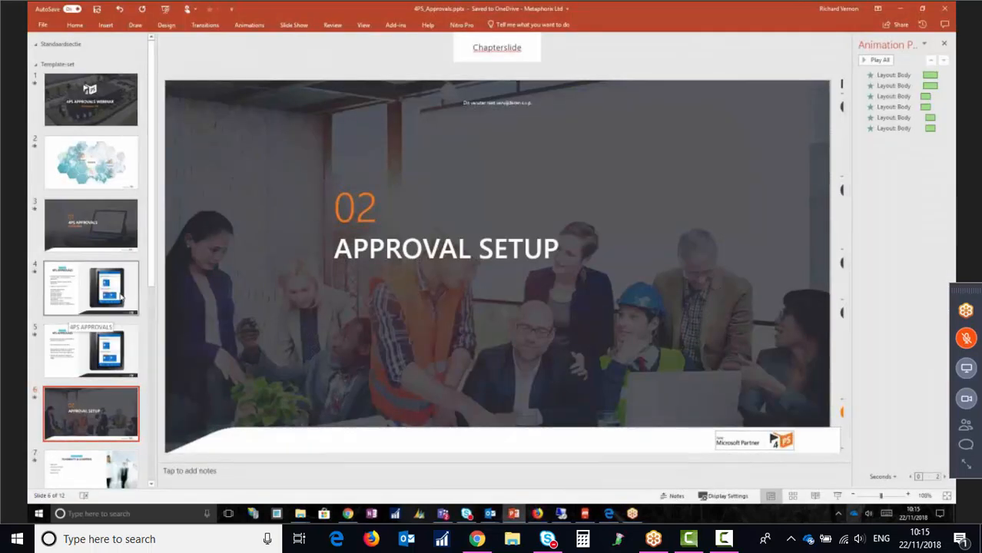
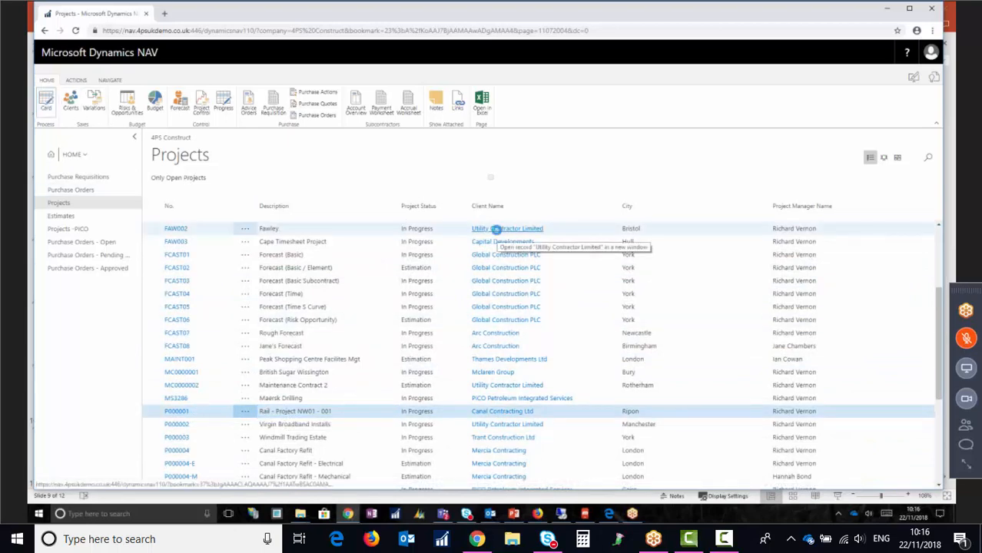
Review the Personnel roles on the card of project P000001, dismissing the incoming chat notification, and close the card.
click(498, 232)
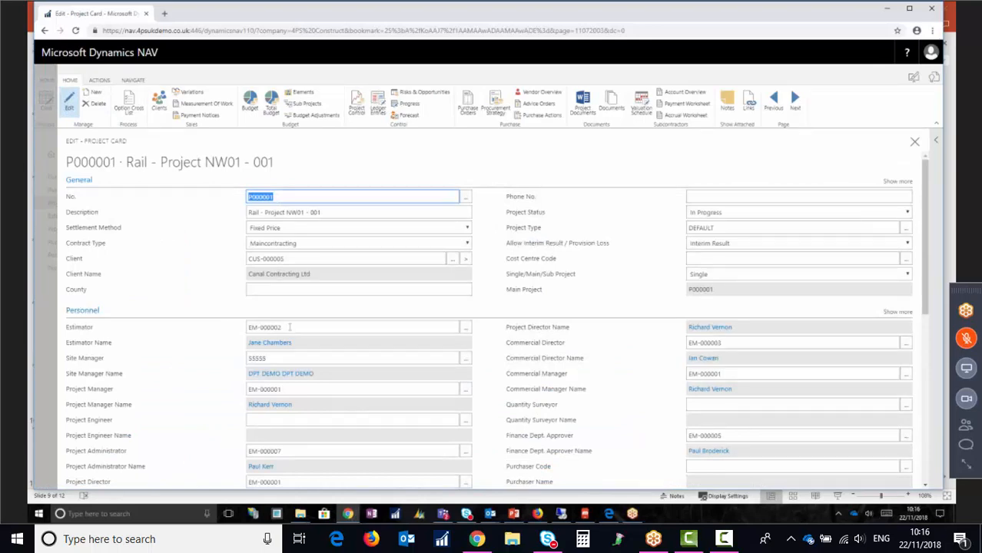
scroll(259, 331, down, 1)
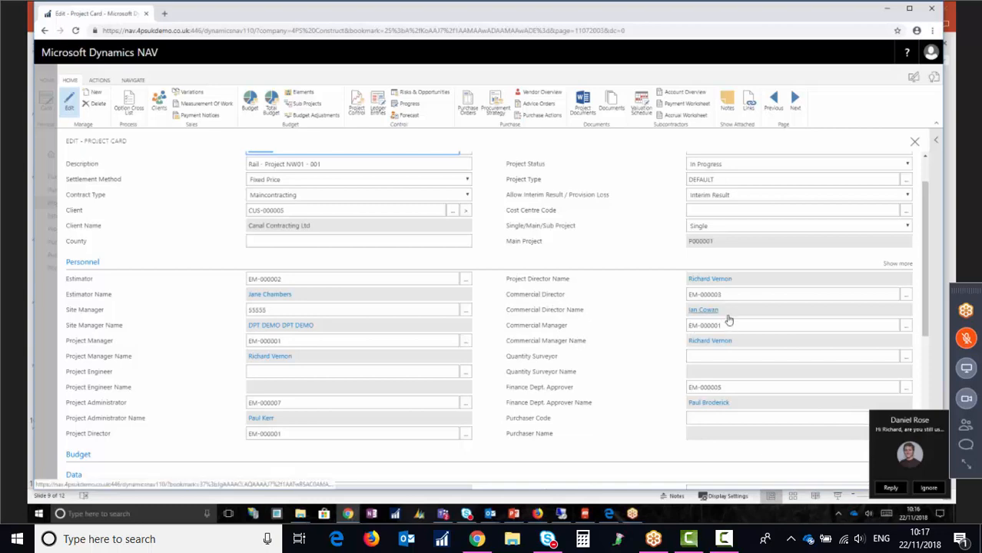
click(930, 490)
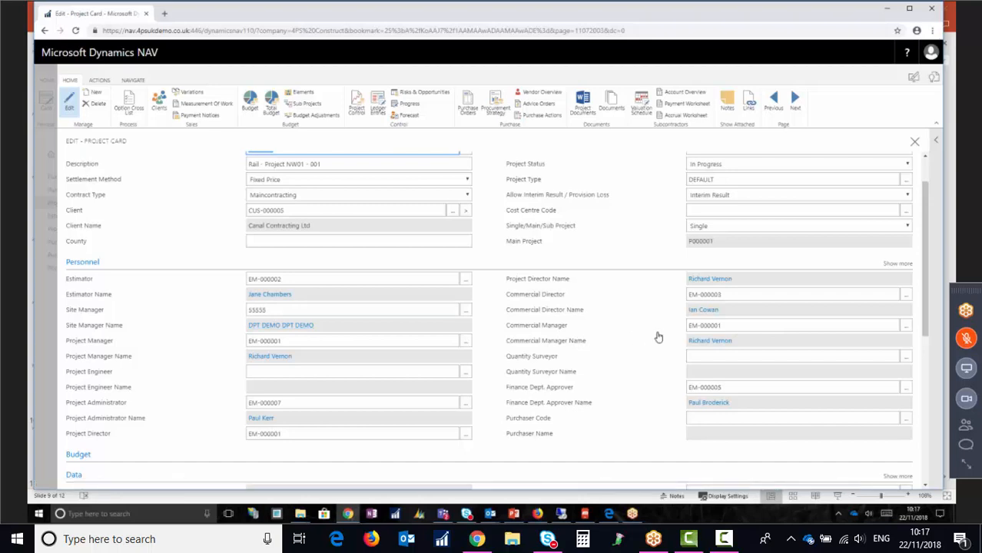
key(Escape)
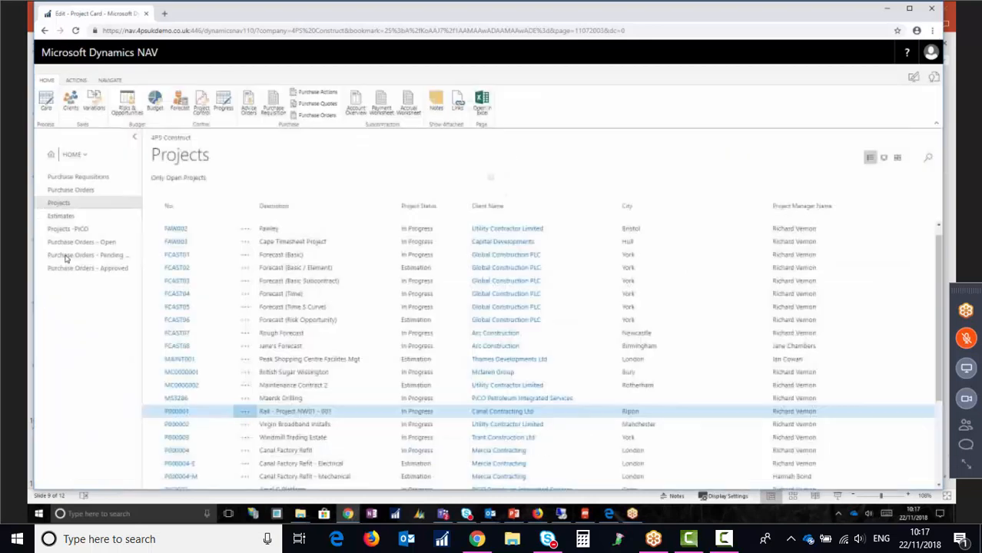
Create a new purchase order from the purchase orders list with Aggregate Supplies (AGG001) as the vendor.
click(80, 190)
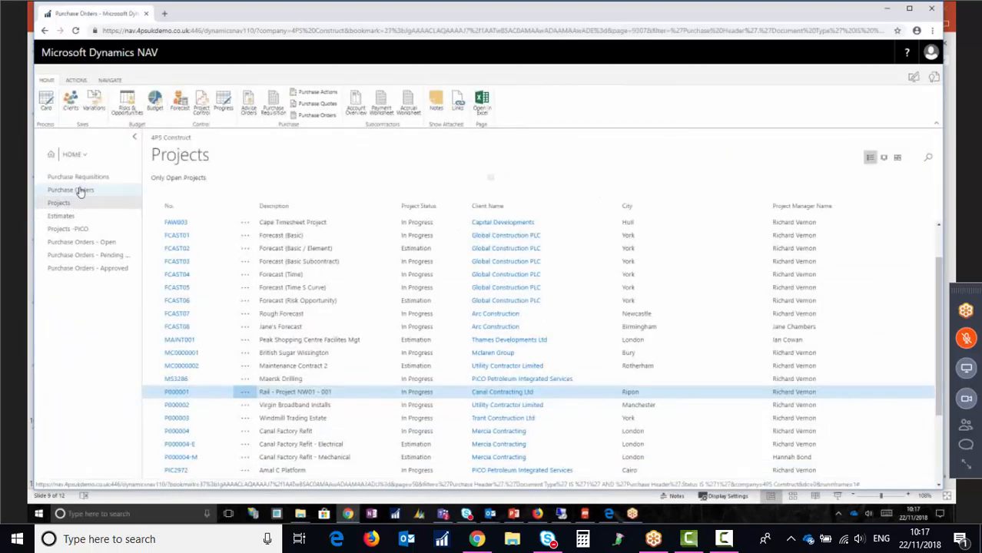
click(45, 106)
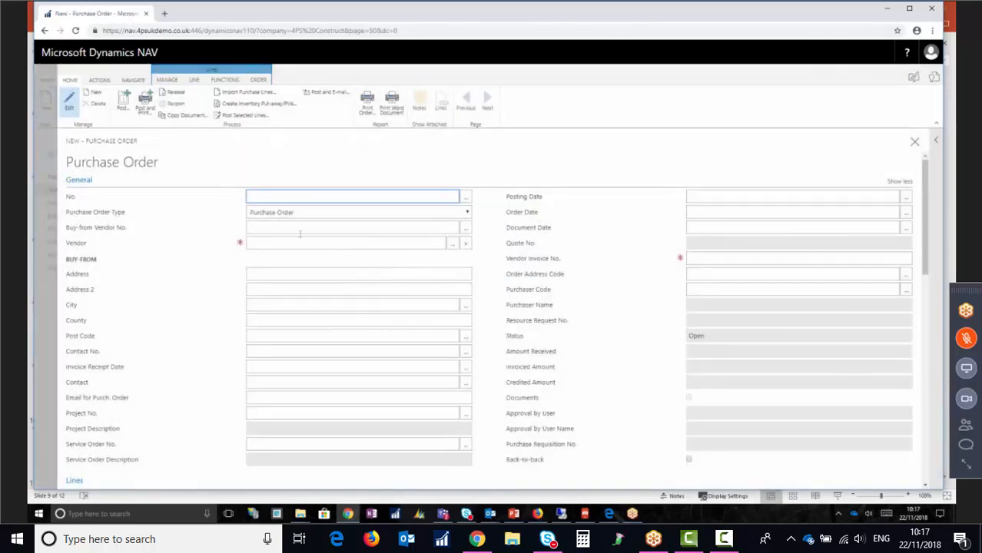
click(295, 228)
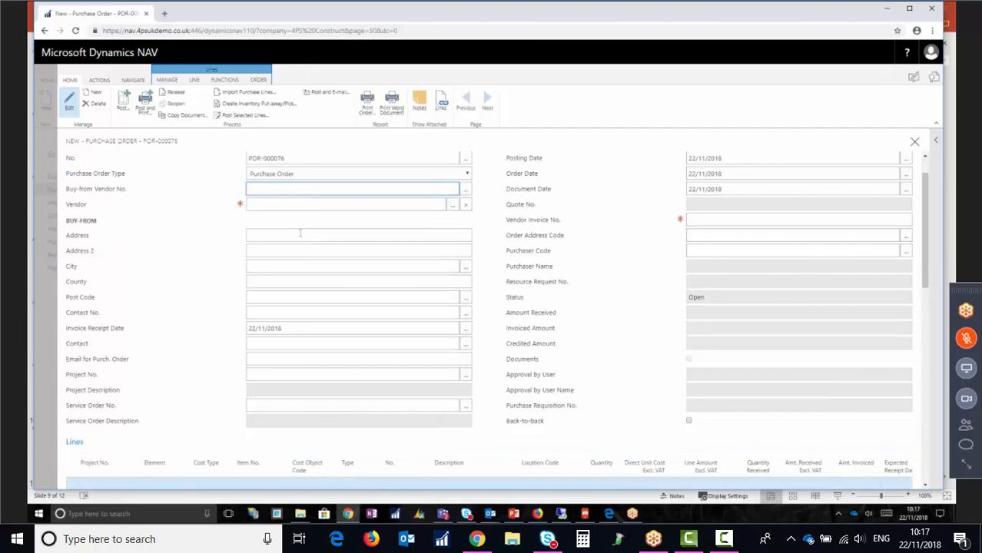
click(466, 190)
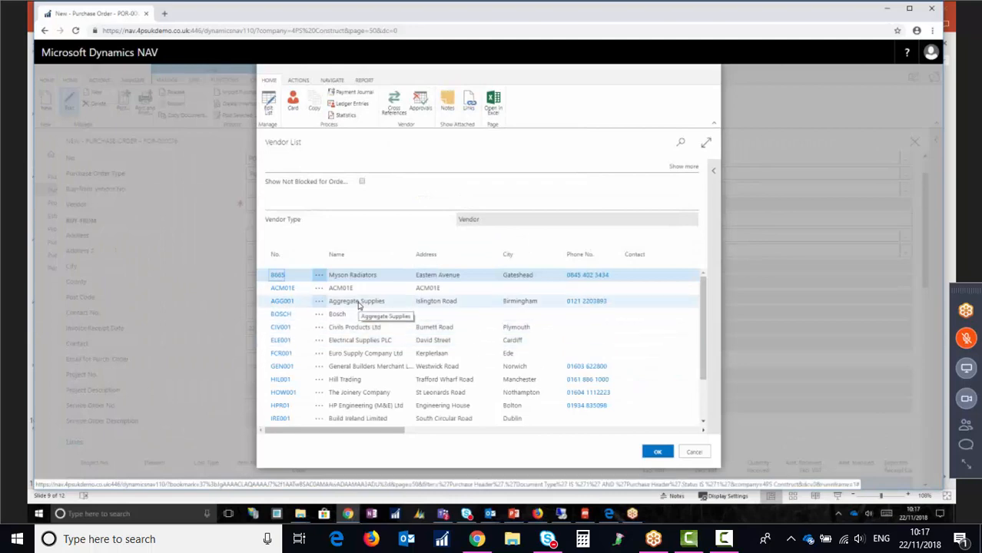
click(358, 304)
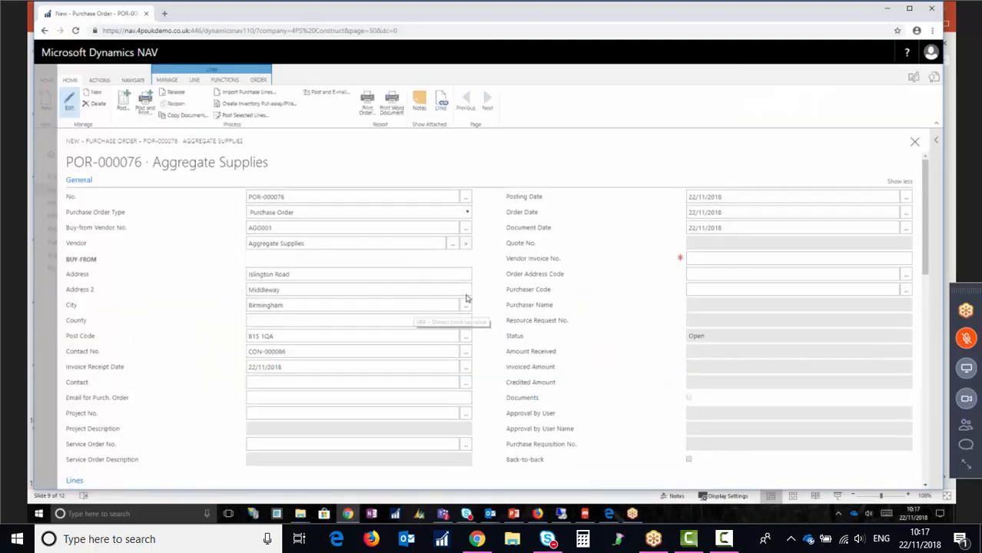
Assign project P000001 to the purchase order header.
scroll(335, 378, down, 3)
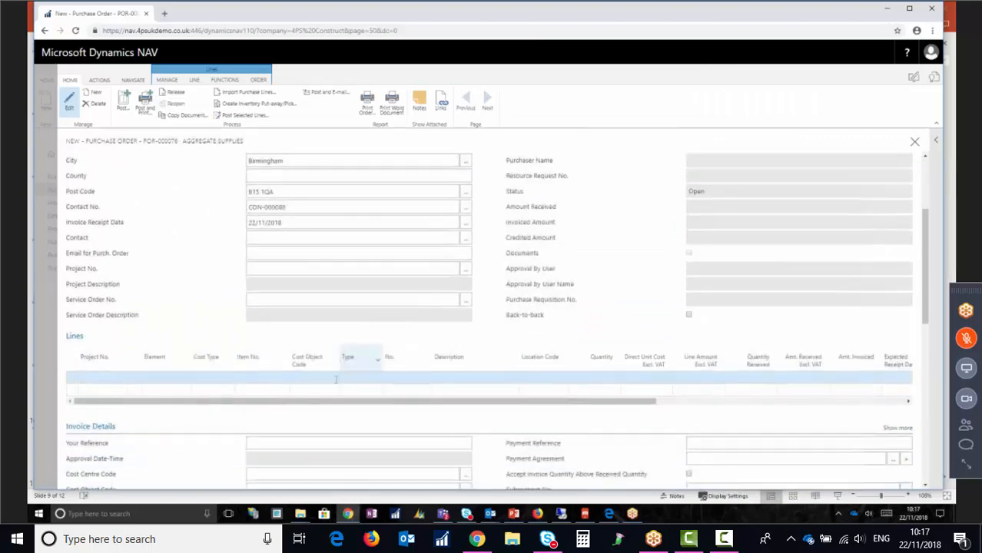
click(116, 376)
click(293, 267)
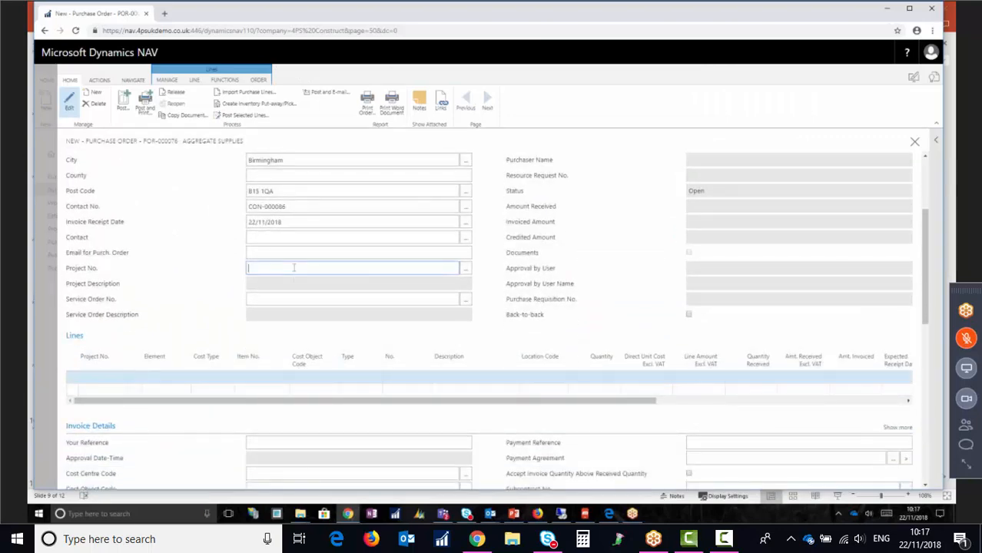
text(P000001)
key(Tab)
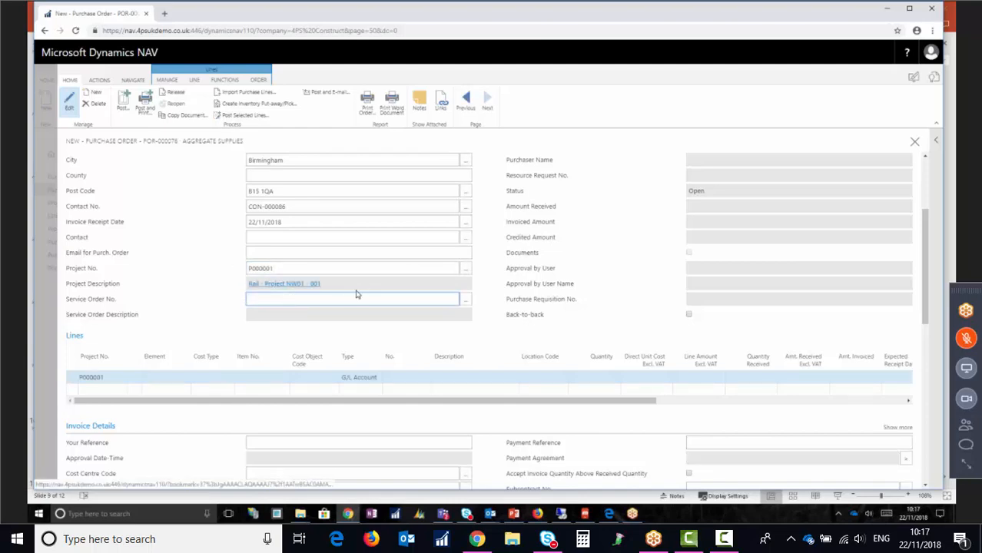
Look up the project element for the first order line and pick 10.00.77 Roofing.
click(151, 378)
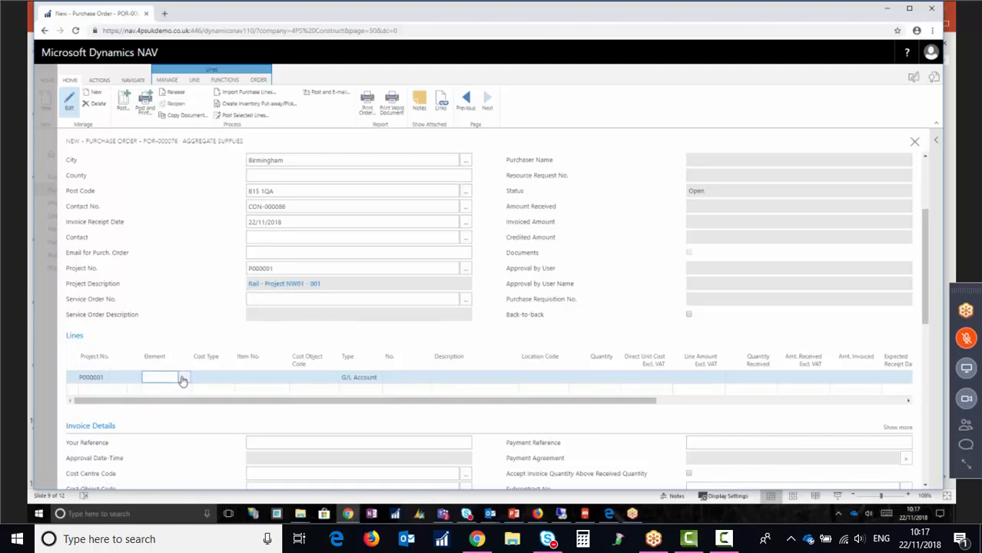
click(182, 378)
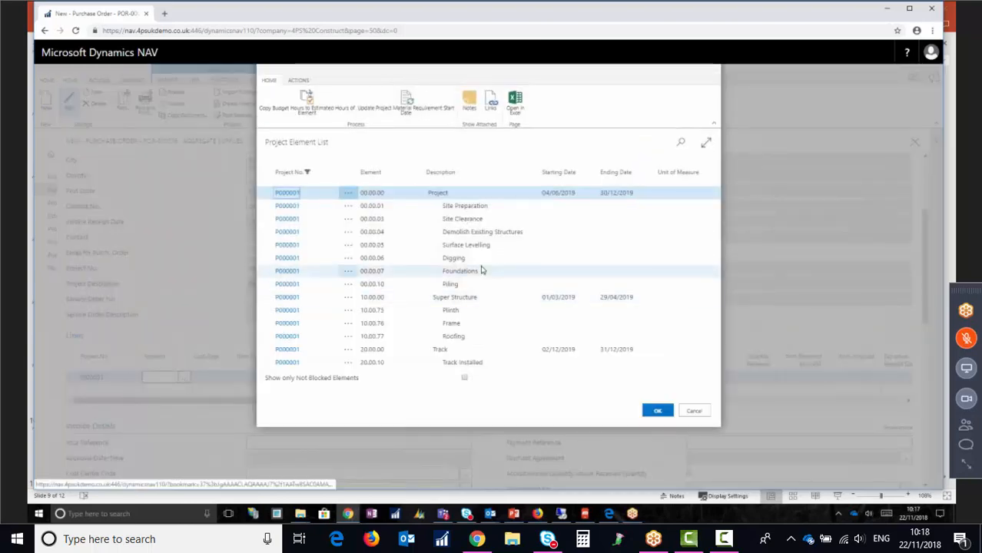
click(282, 338)
click(657, 410)
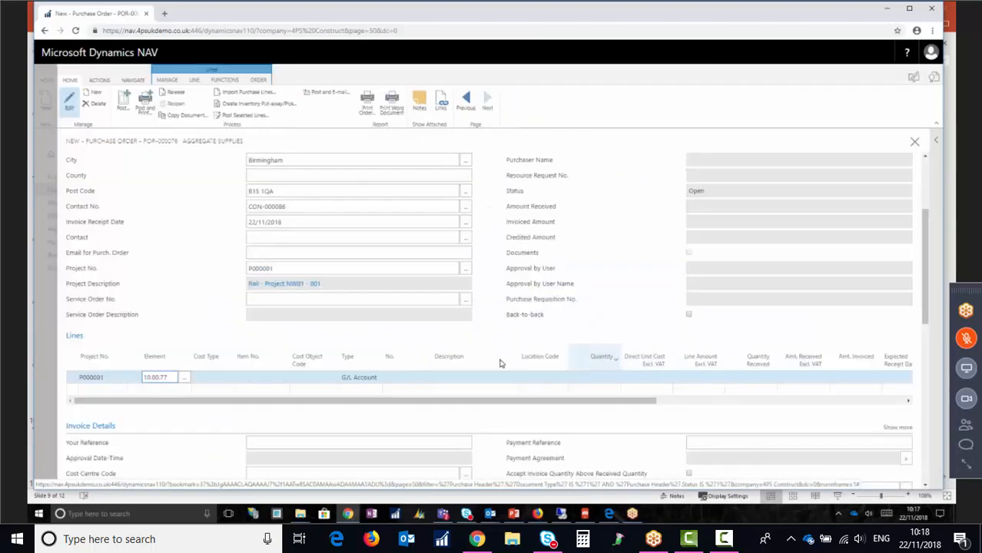
Look up the cost object for the order line and choose 2210 Solar Frames.
click(249, 377)
key(Tab)
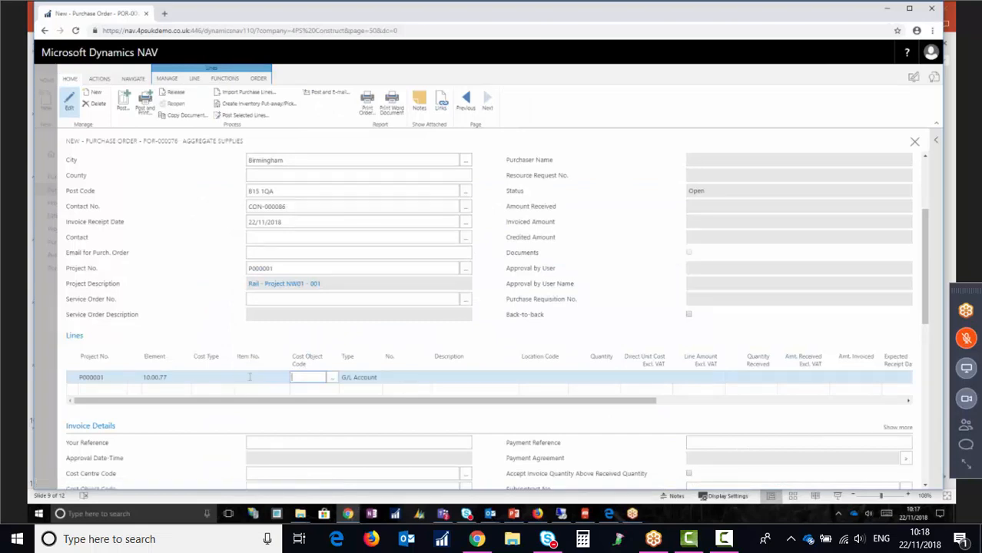
click(332, 379)
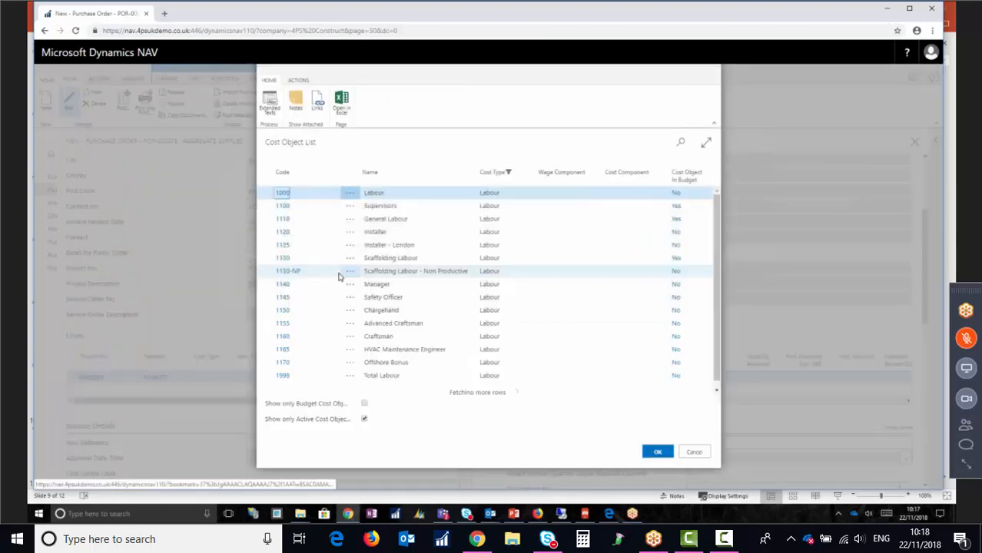
scroll(338, 278, down, 10)
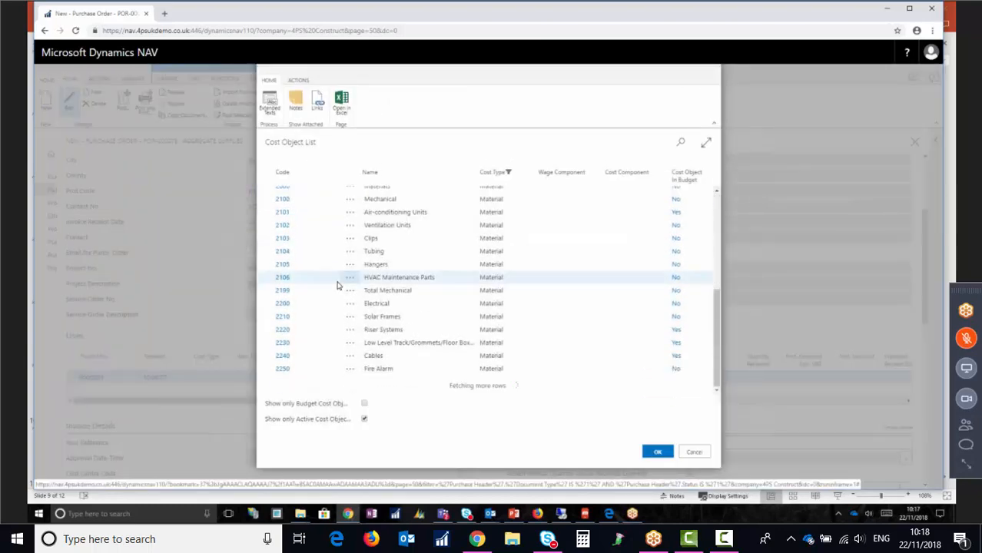
click(377, 317)
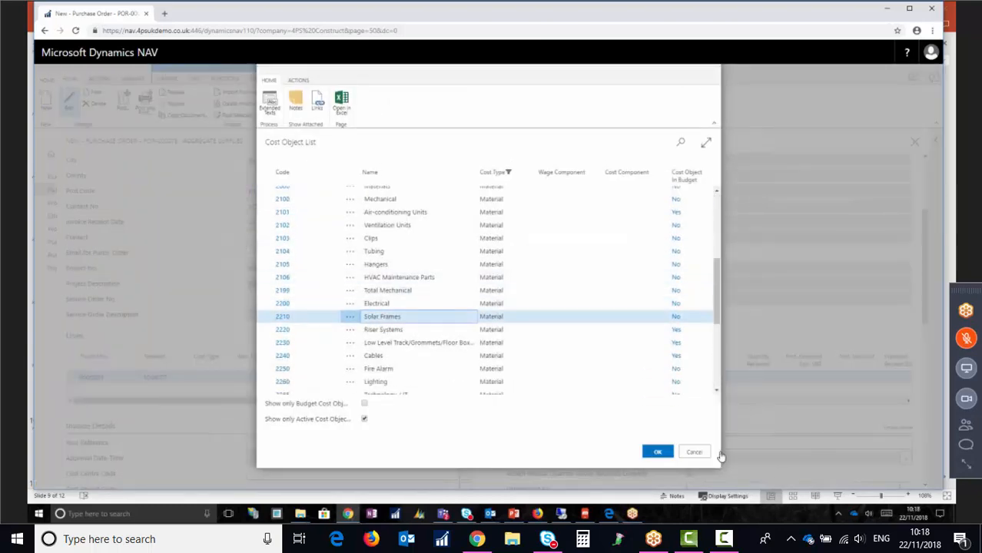
click(657, 452)
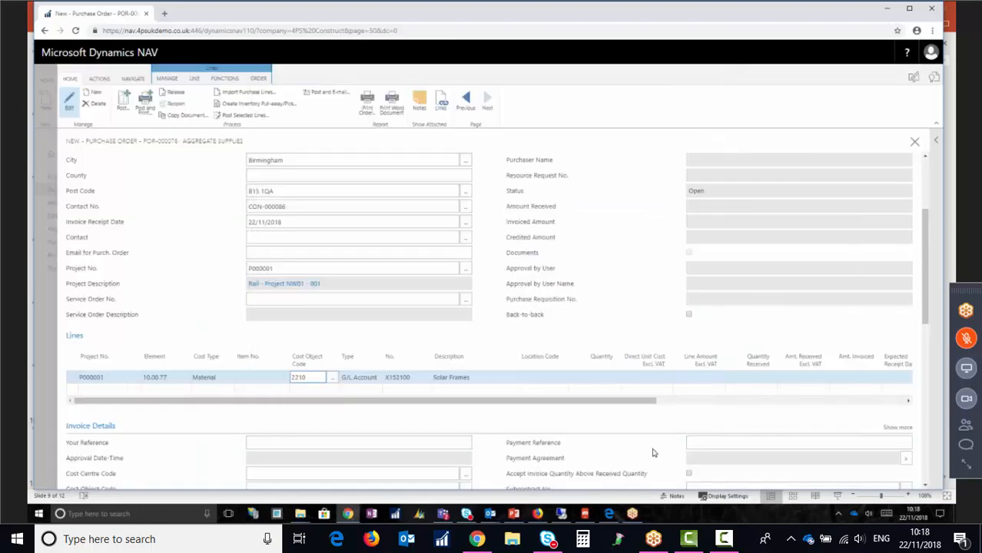
Set the Solar Frames line's quantity to 10 and its direct unit cost to 3000, leaving the next line empty.
click(603, 377)
text(10)
click(623, 376)
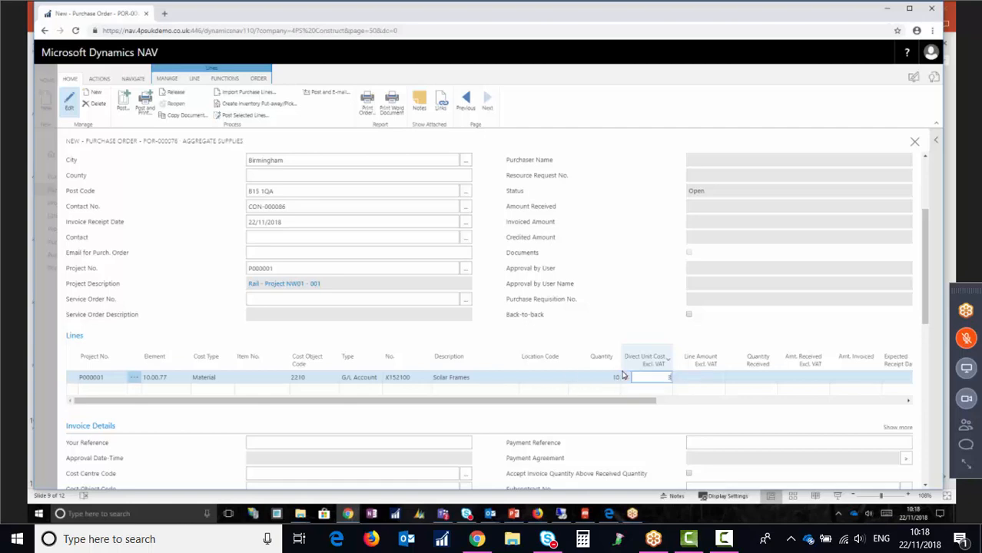
text(3000)
key(Tab)
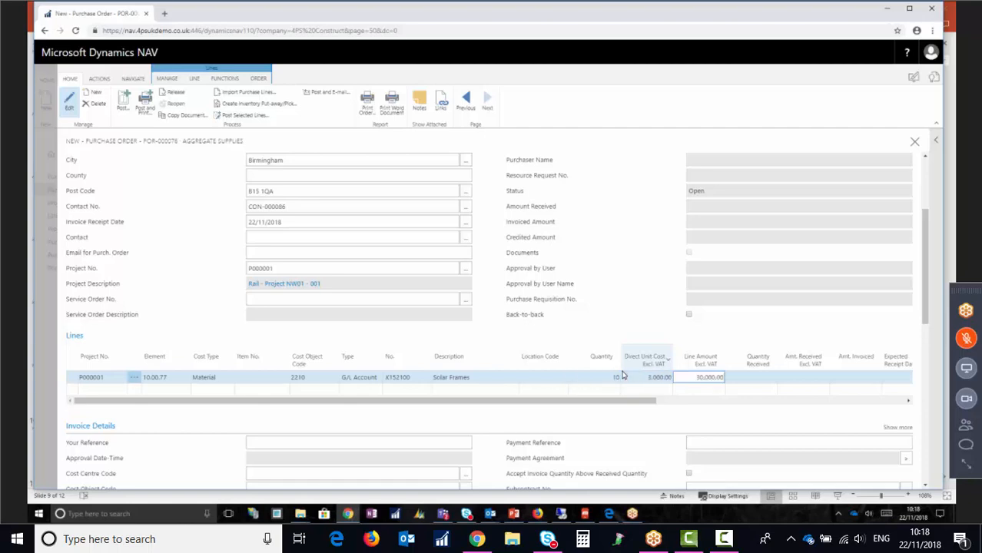
key(Tab)
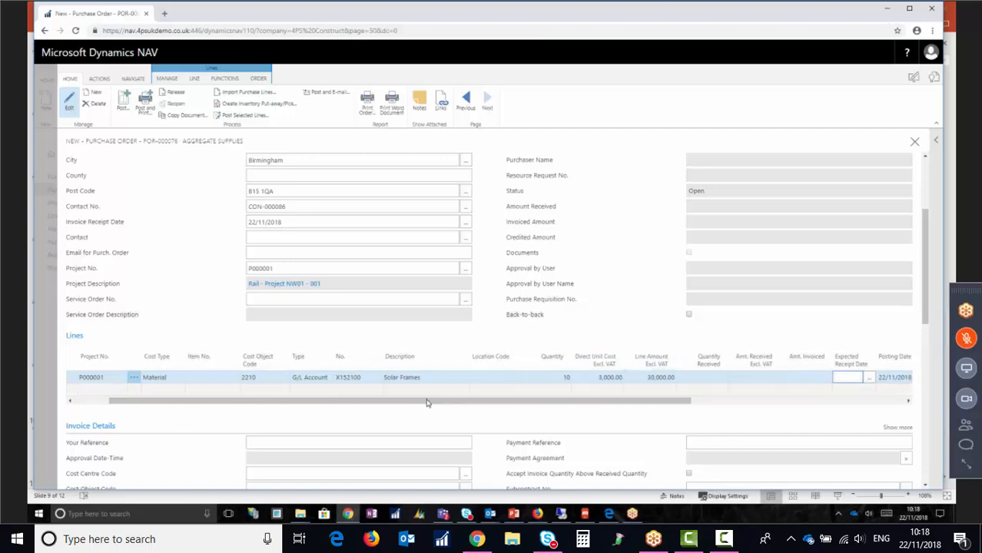
click(207, 389)
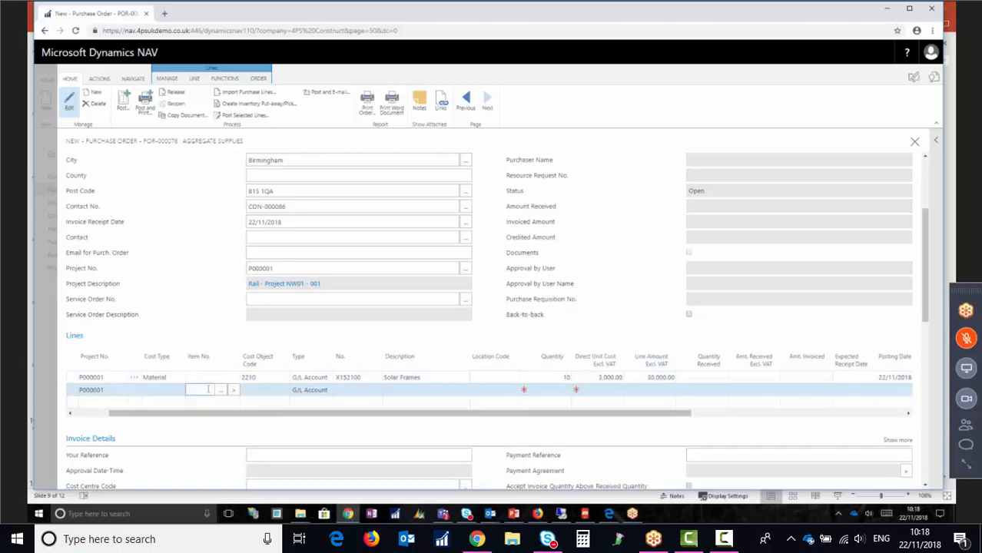
click(205, 376)
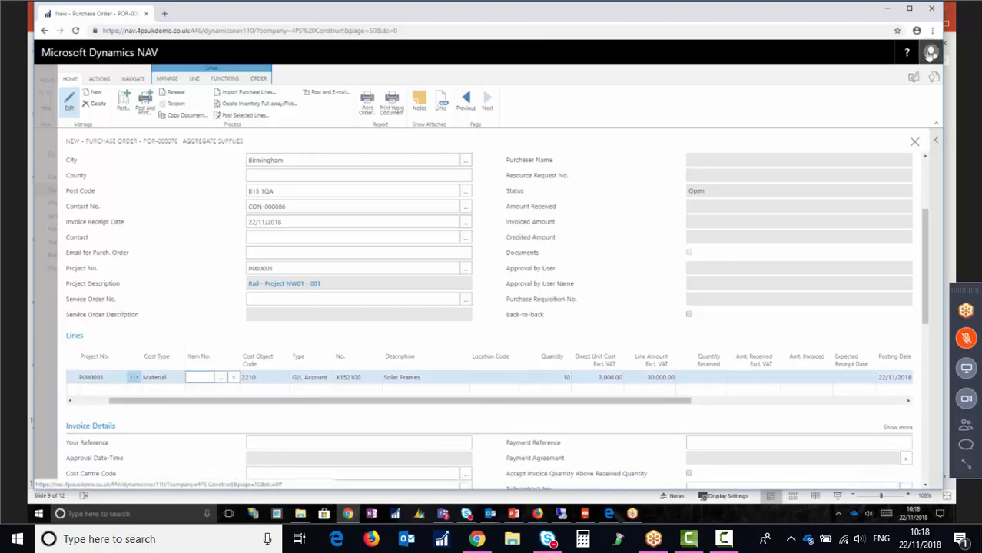
Send the approval request for the new Aggregate Supplies purchase order.
click(930, 53)
click(650, 113)
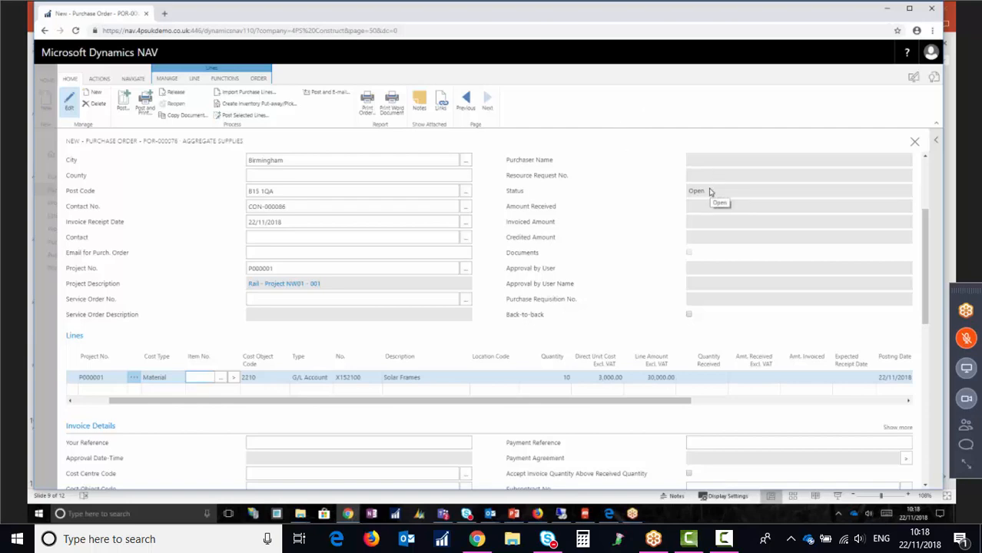
click(100, 79)
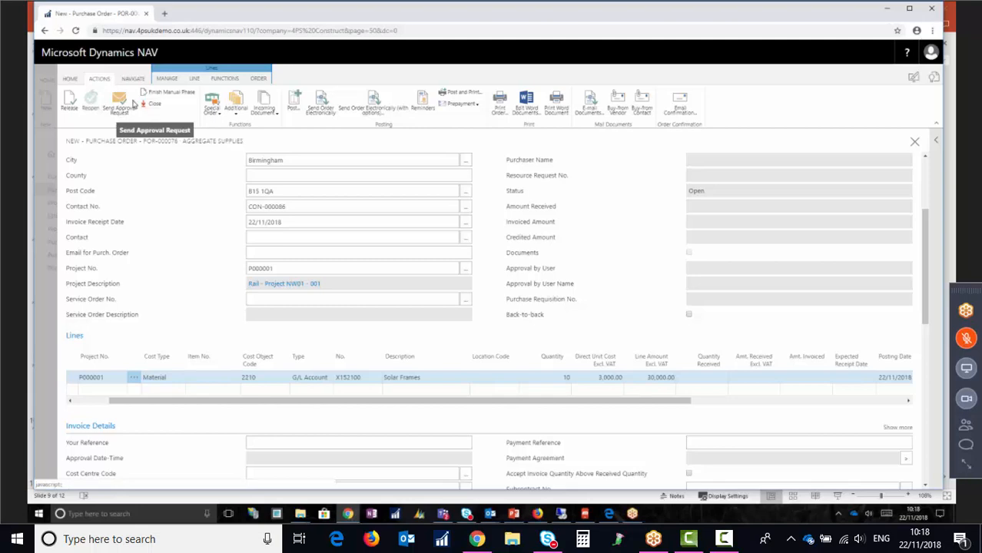
click(119, 107)
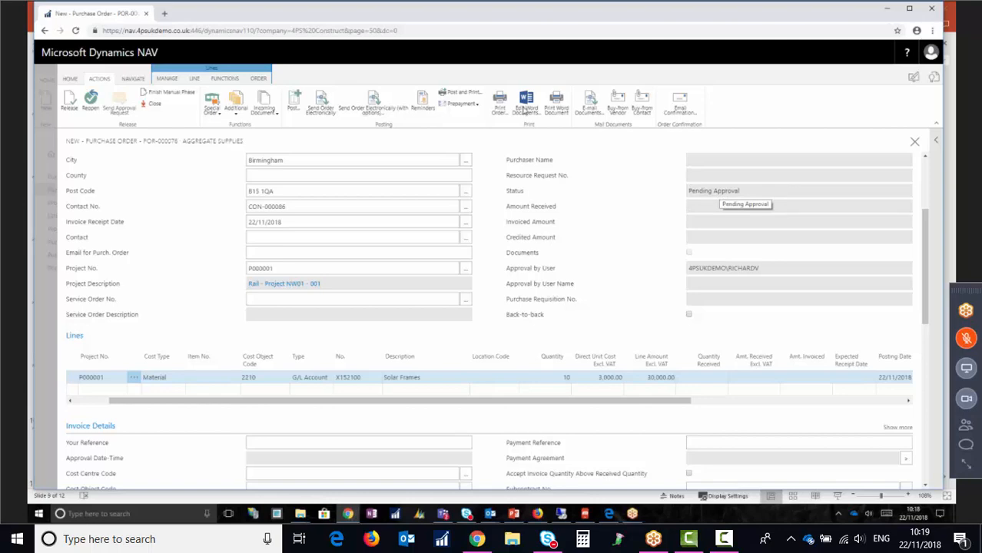
Examine the purchase order's approval entries for the approver sequence and statuses, and return to the purchase orders list without posting.
click(134, 79)
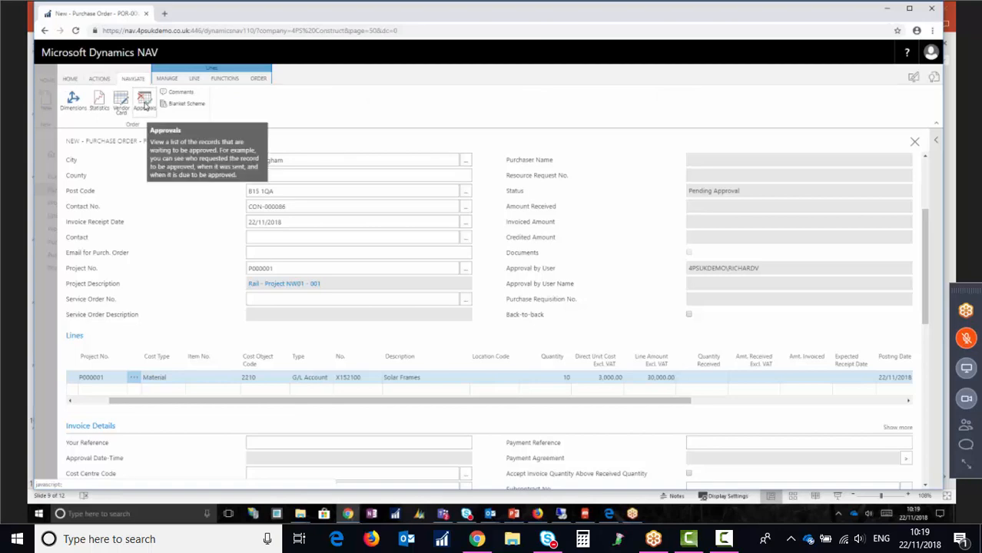
click(144, 105)
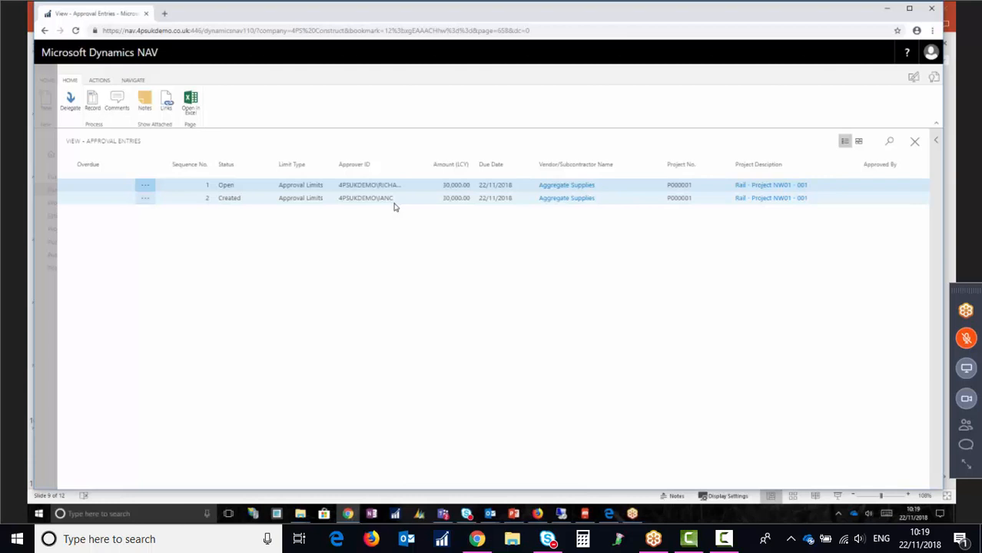
click(42, 139)
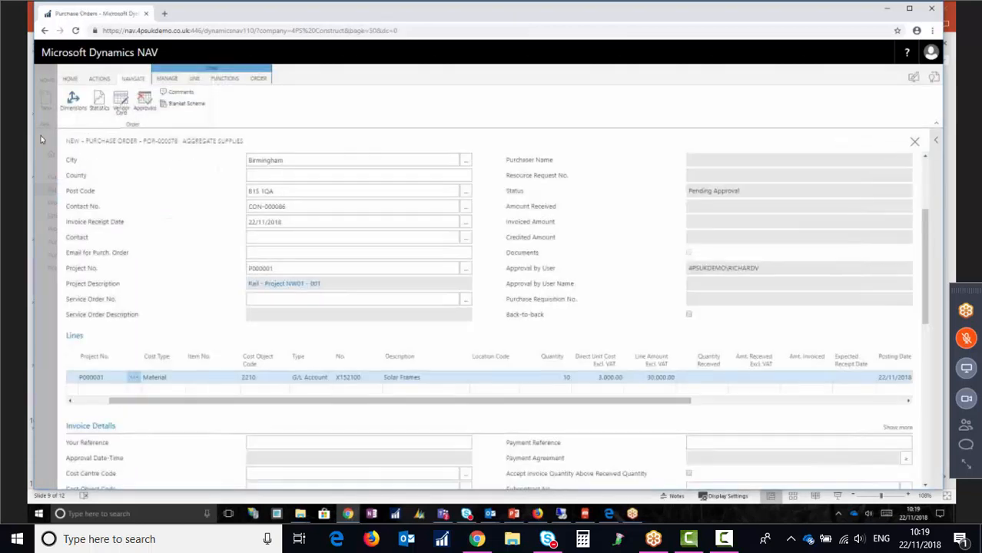
click(42, 140)
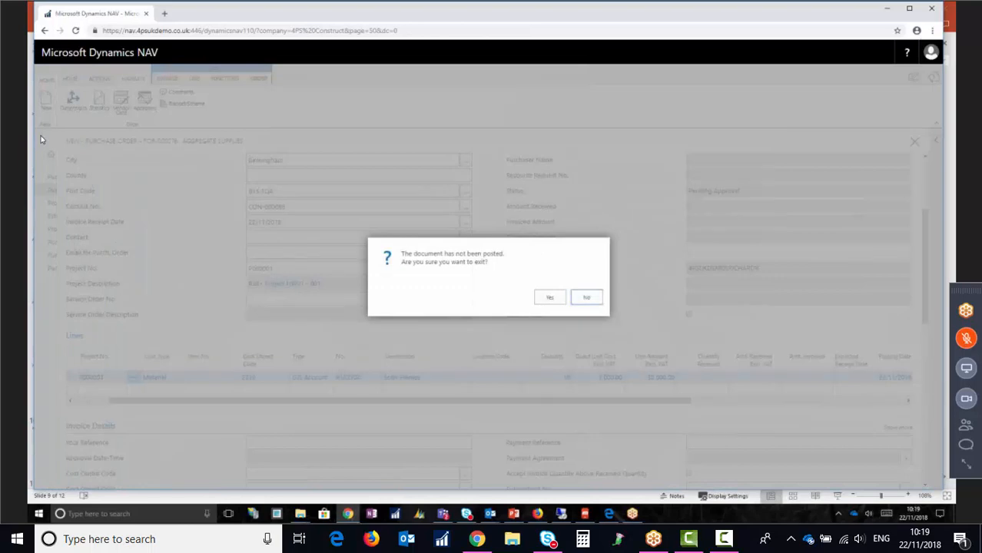
click(549, 299)
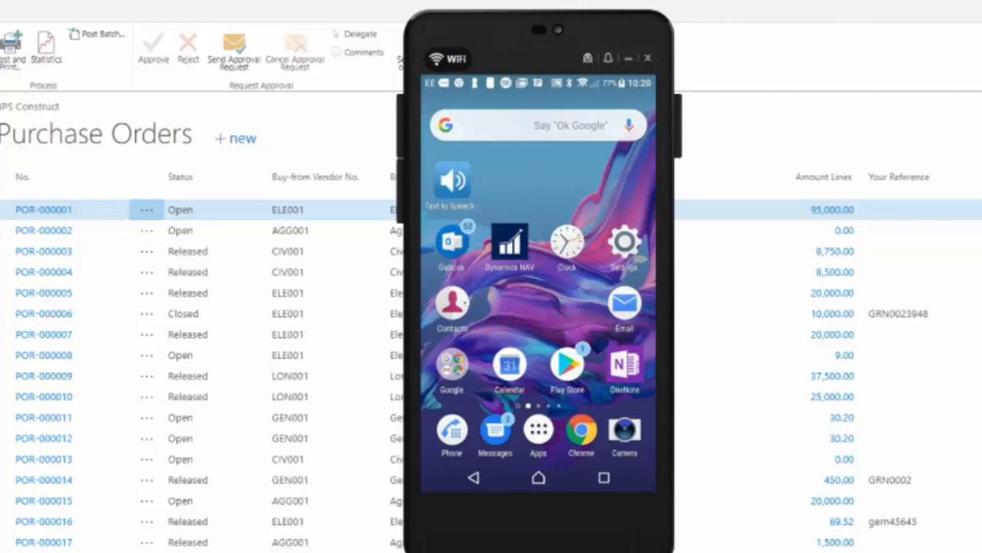
Switch to the Dynamics NAV app on the phone and open the Order request due 22/11/2018 among the requests to approve.
click(508, 242)
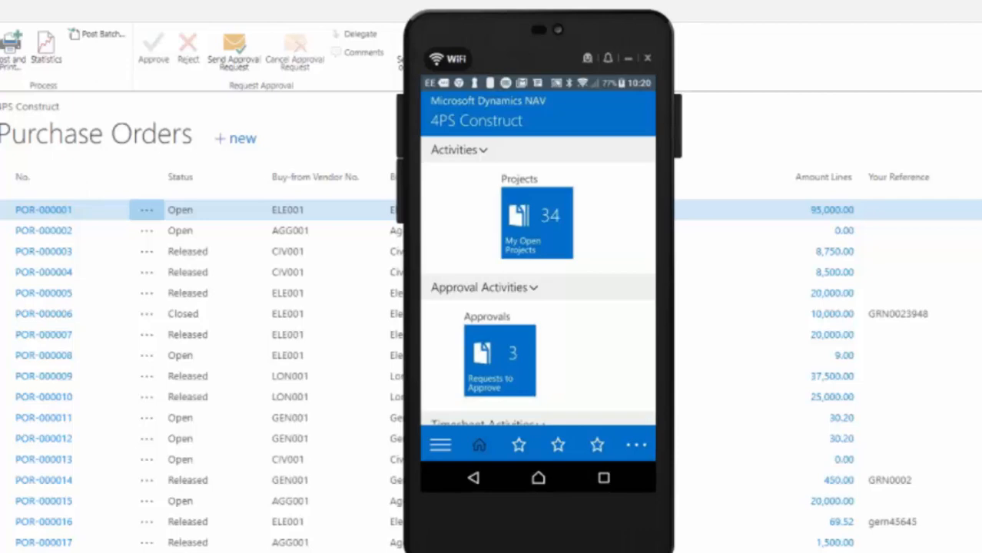
click(499, 359)
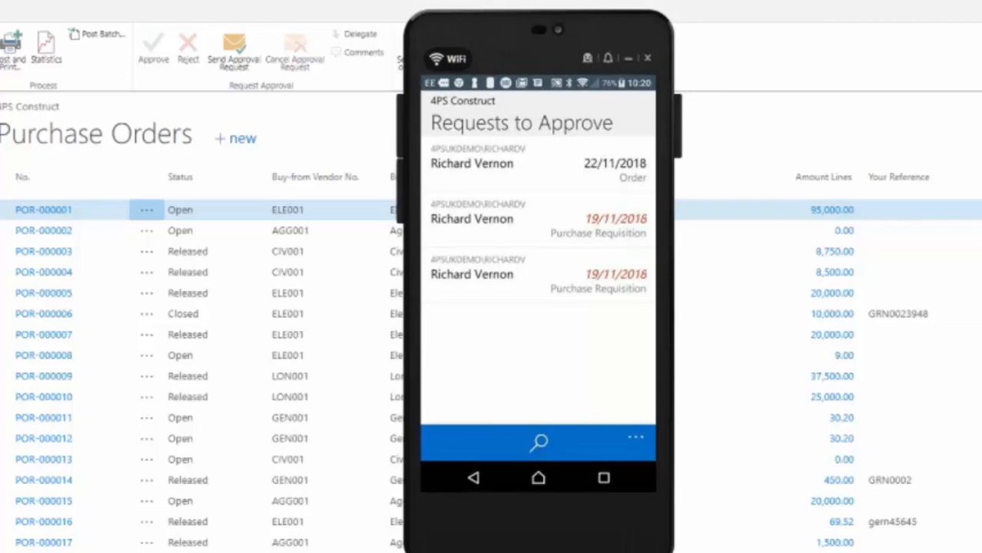
click(538, 164)
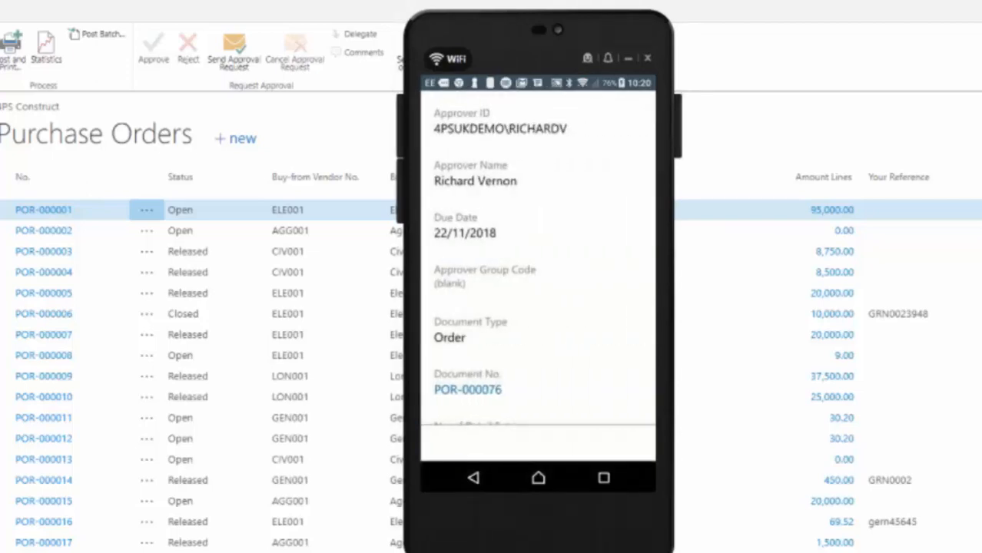
Review the purchase order linked to the request on the phone, including its header, lines and delivery details, and exit without posting.
scroll(538, 261, down, 2)
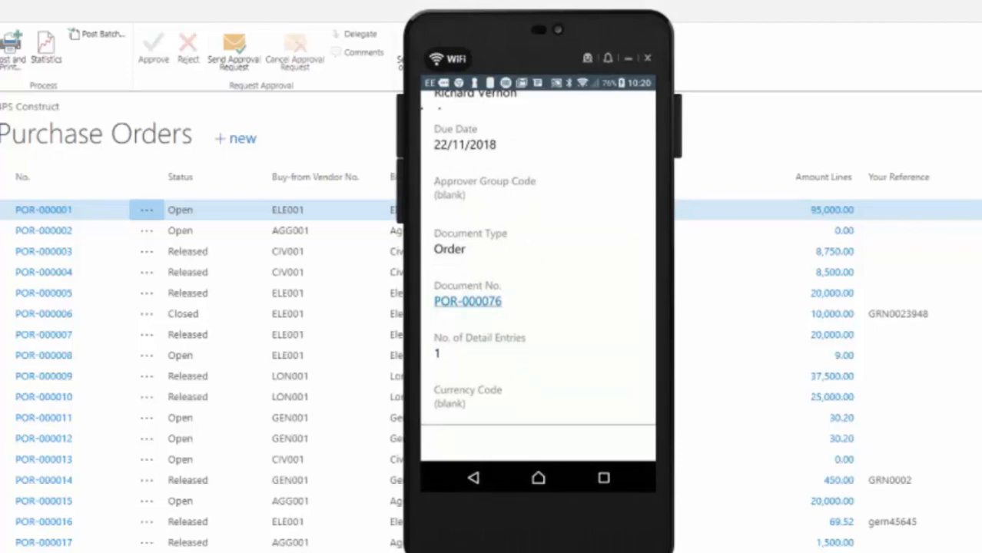
click(467, 300)
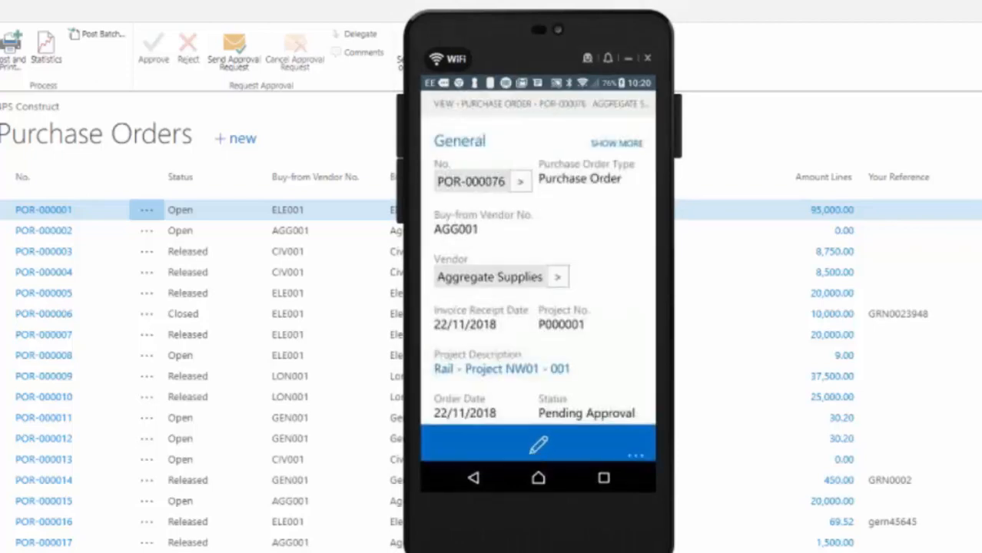
scroll(538, 272, down, 5)
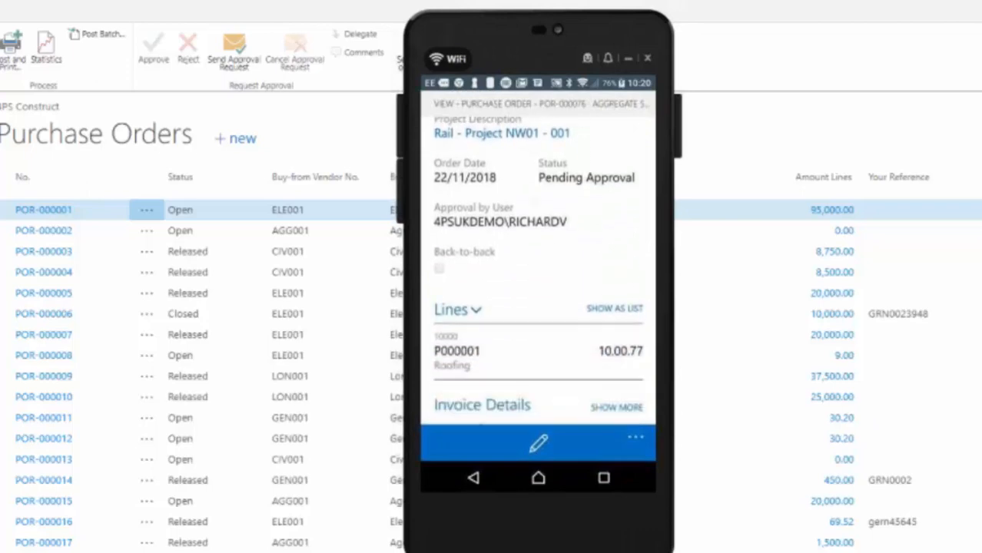
scroll(536, 271, down, 10)
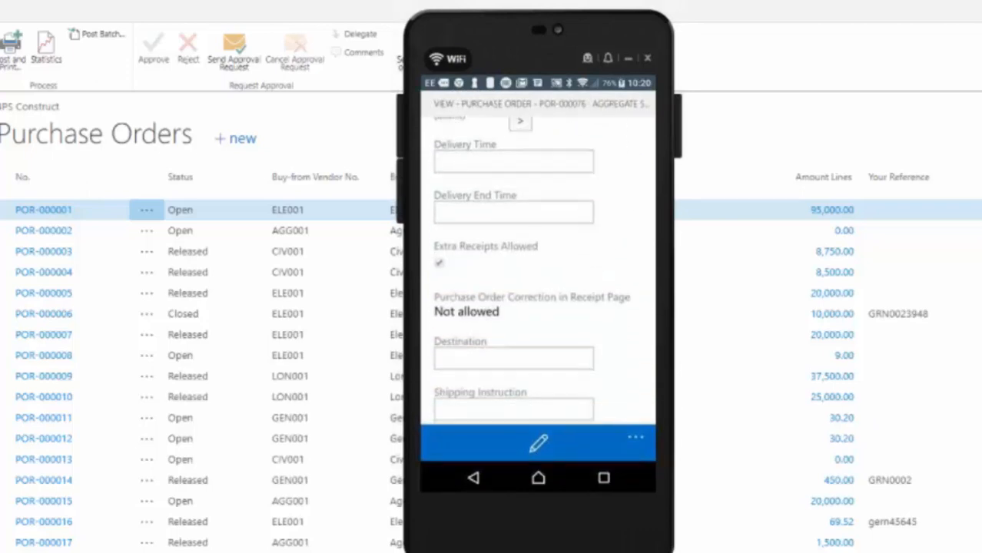
scroll(537, 271, down, 4)
scroll(538, 271, up, 9)
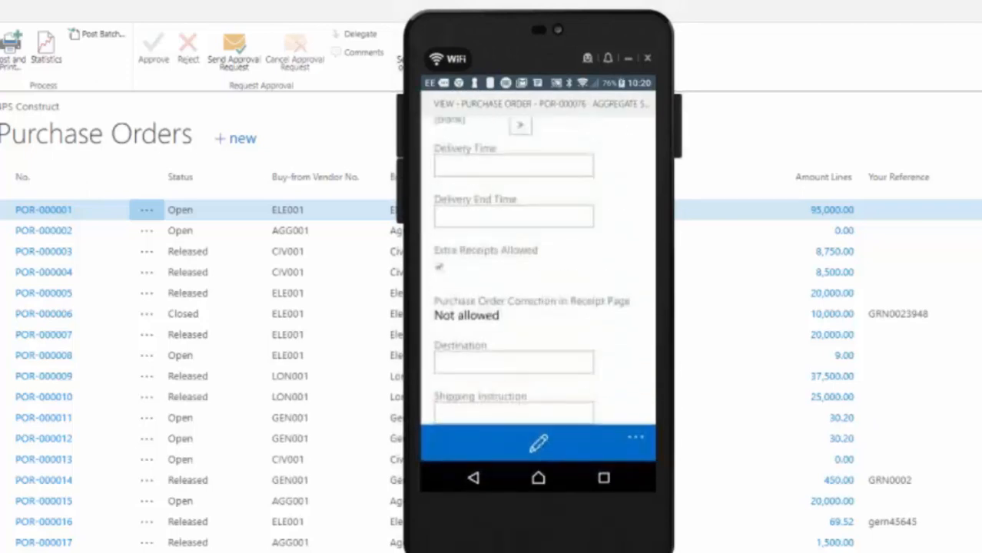
scroll(537, 271, up, 10)
click(473, 478)
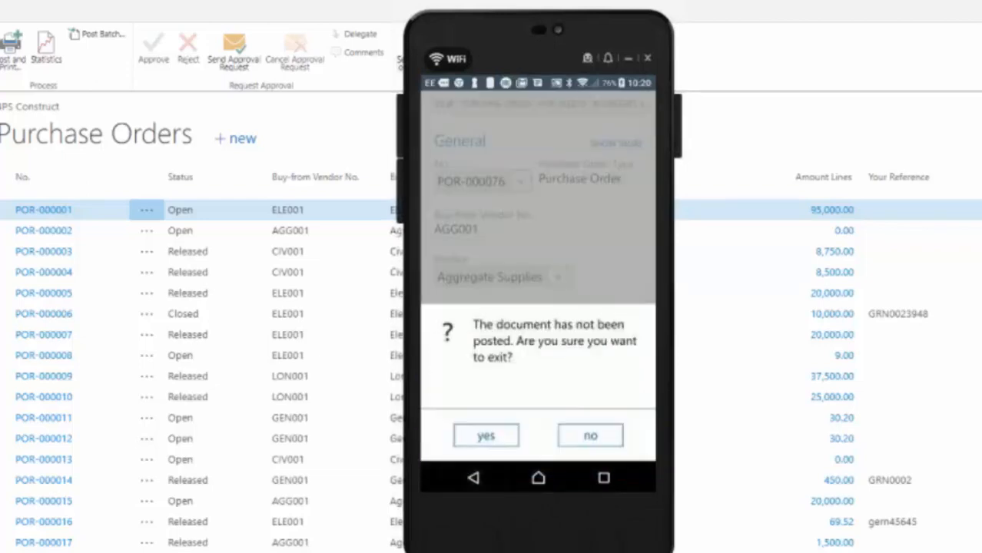
click(486, 434)
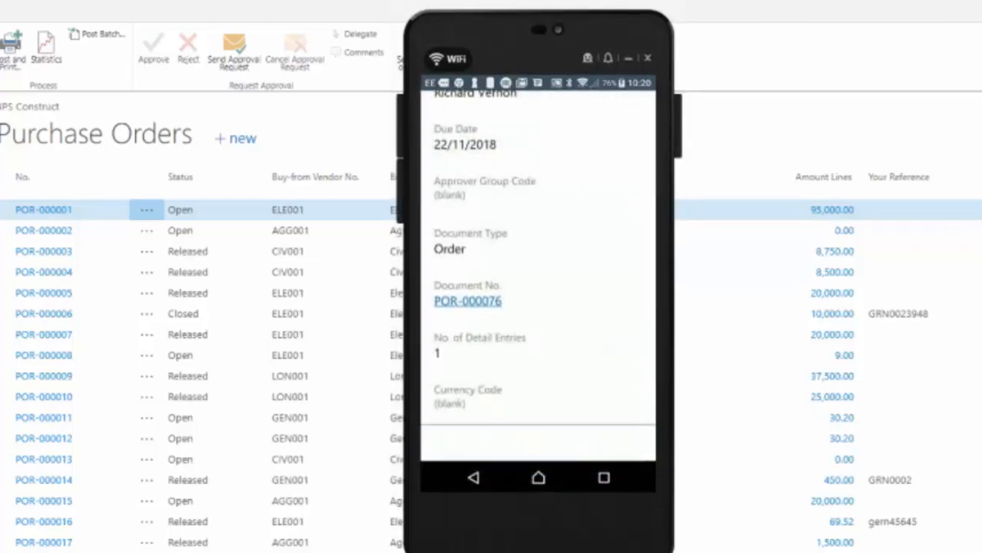
Return to the phone's requests list and approve the Order request due 22/11/2018.
click(473, 478)
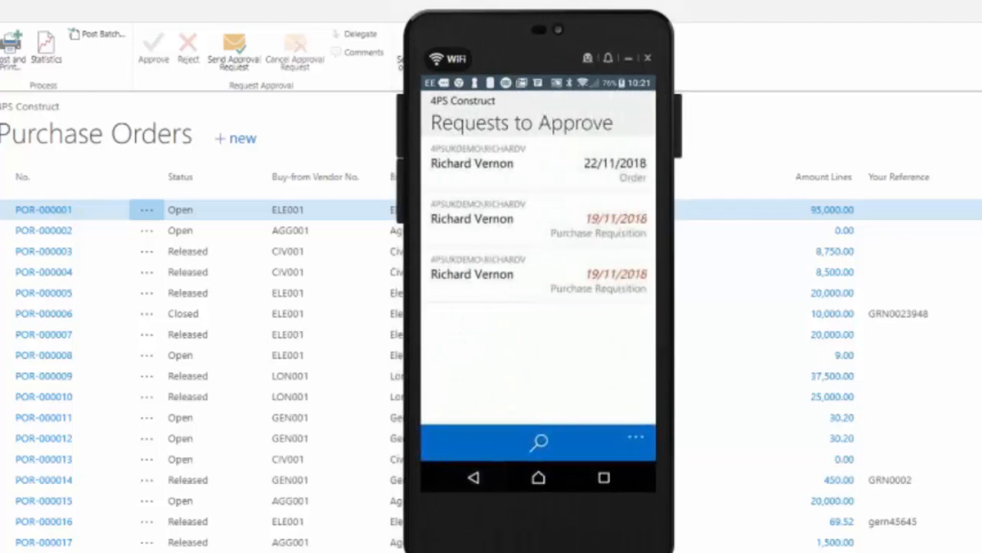
click(635, 437)
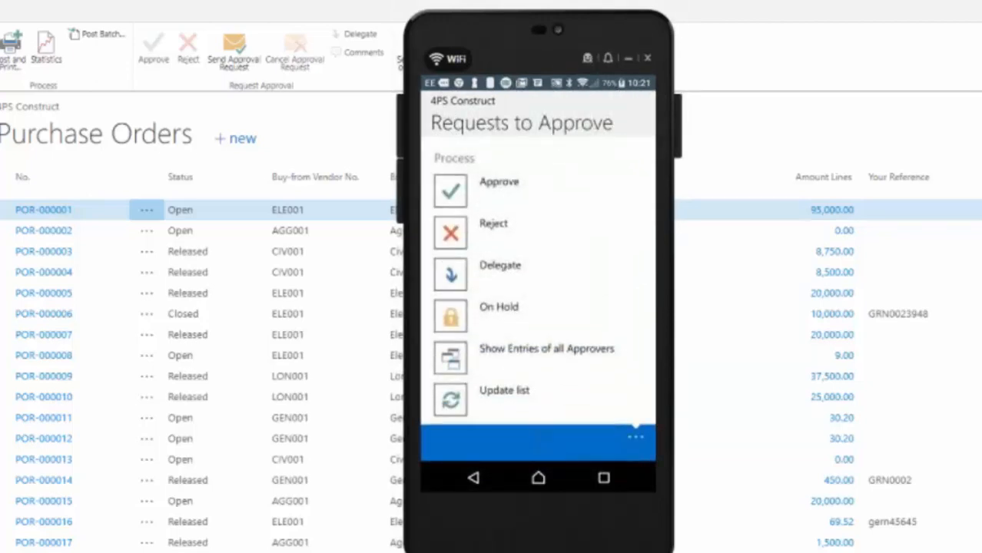
click(450, 190)
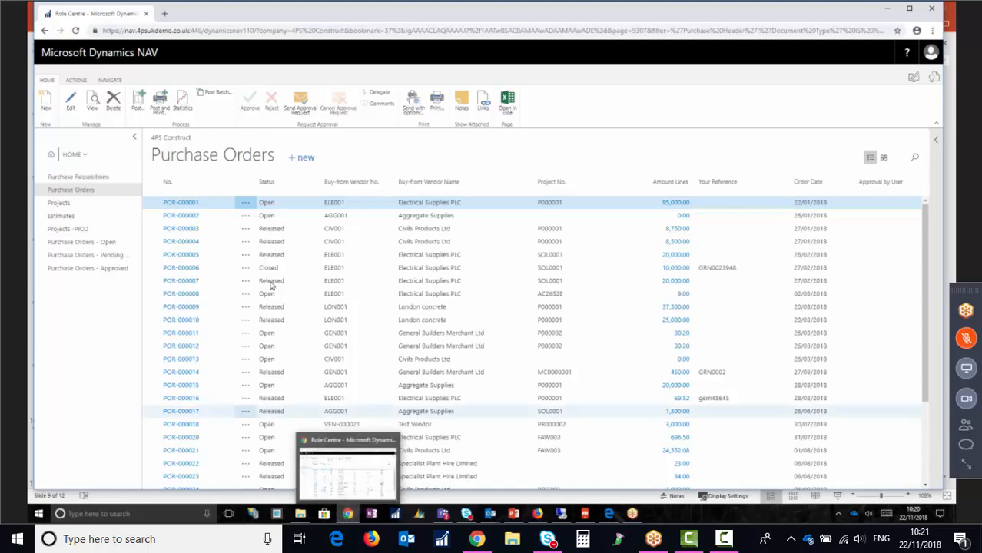
Check the approval entries of the Aggregate Supplies order pending approval in the desktop browser, and exit the order without posting.
click(108, 256)
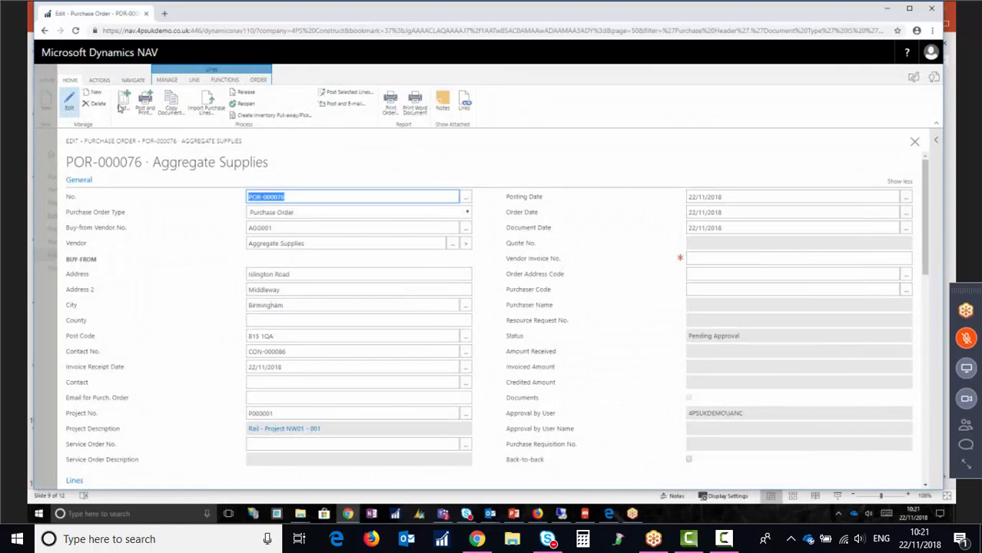
click(132, 80)
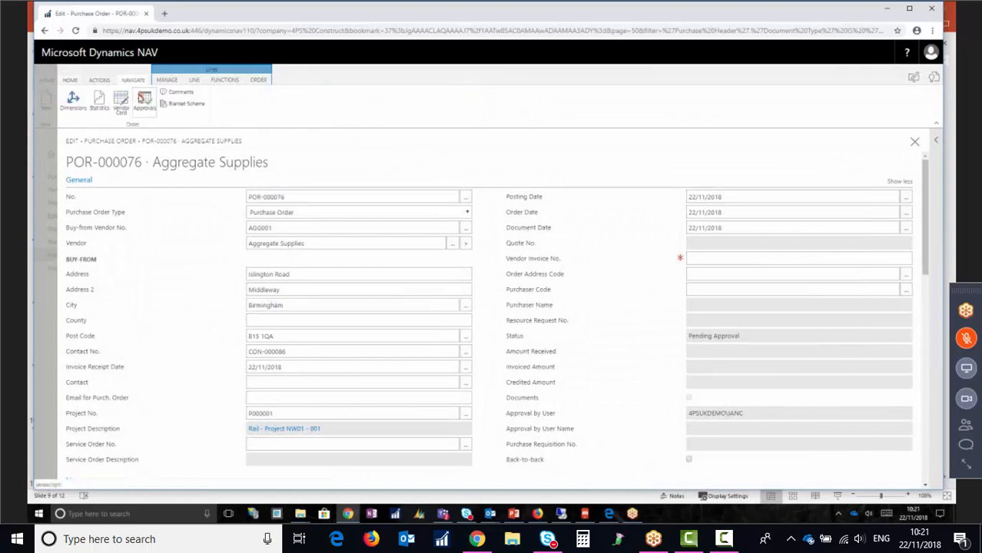
click(143, 101)
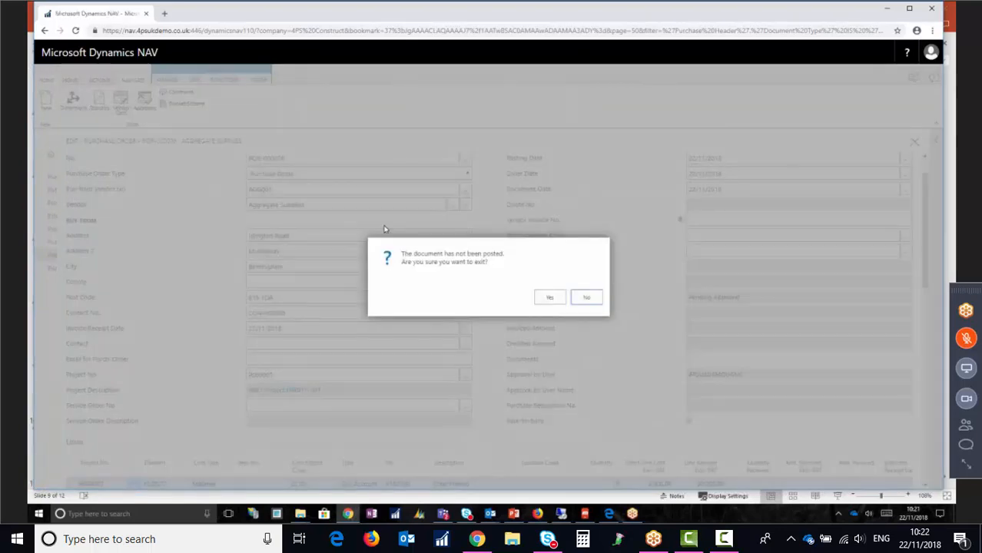
click(548, 299)
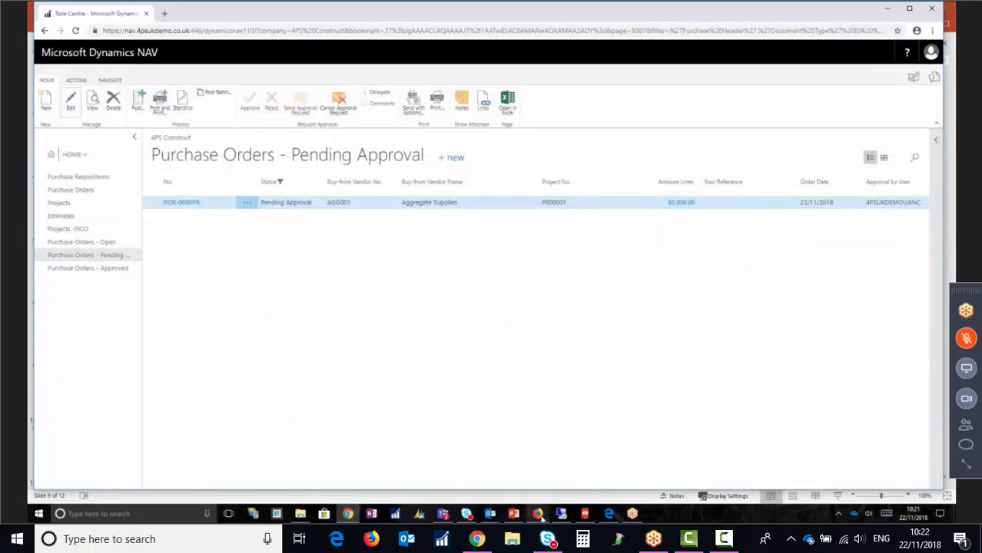
Switch to the second approver's session in Firefox and open the requests to approve from the Role Centre.
click(537, 513)
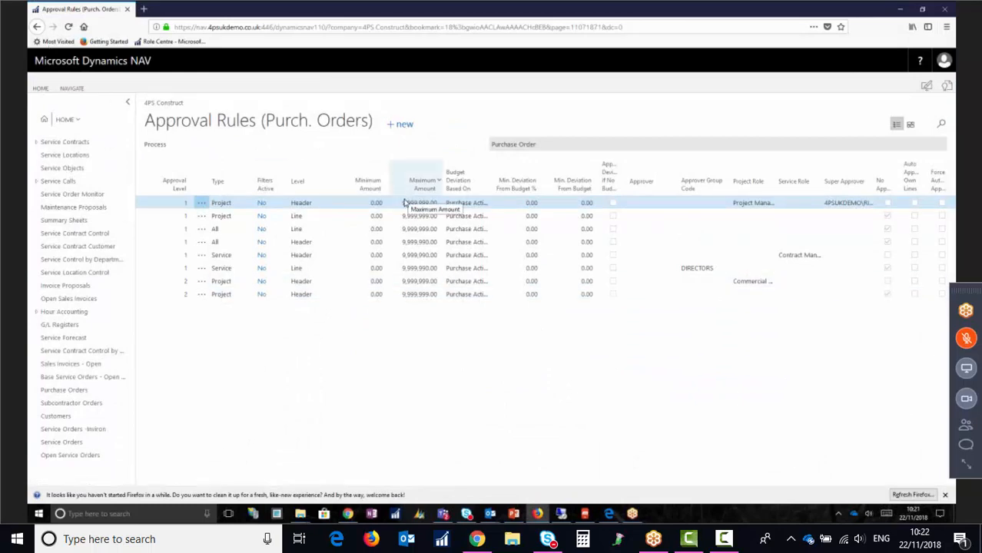
click(63, 120)
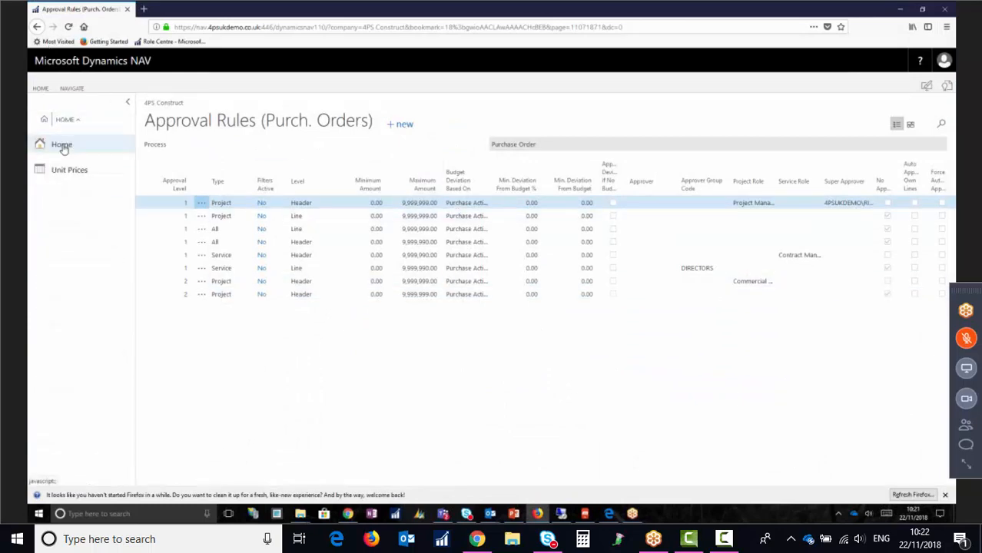
click(63, 146)
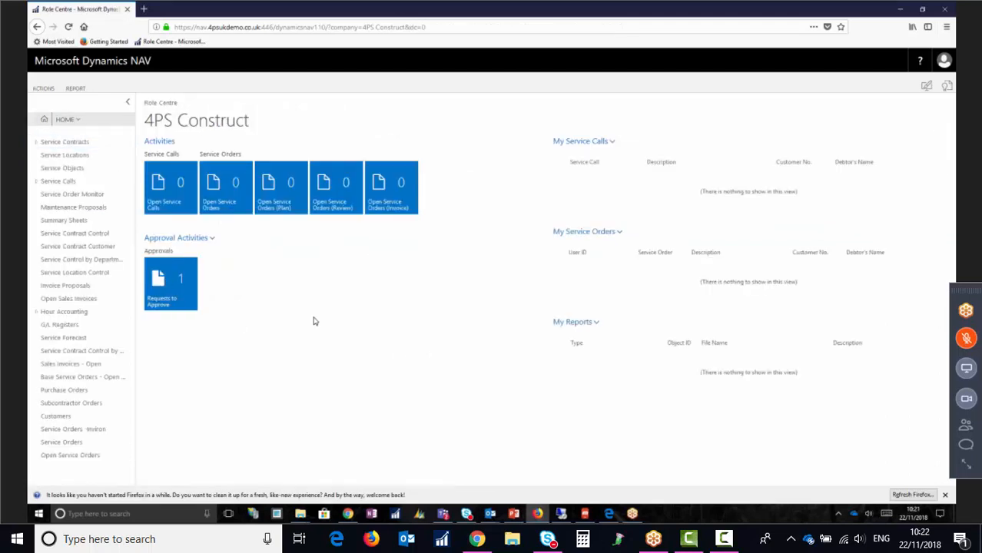
click(171, 290)
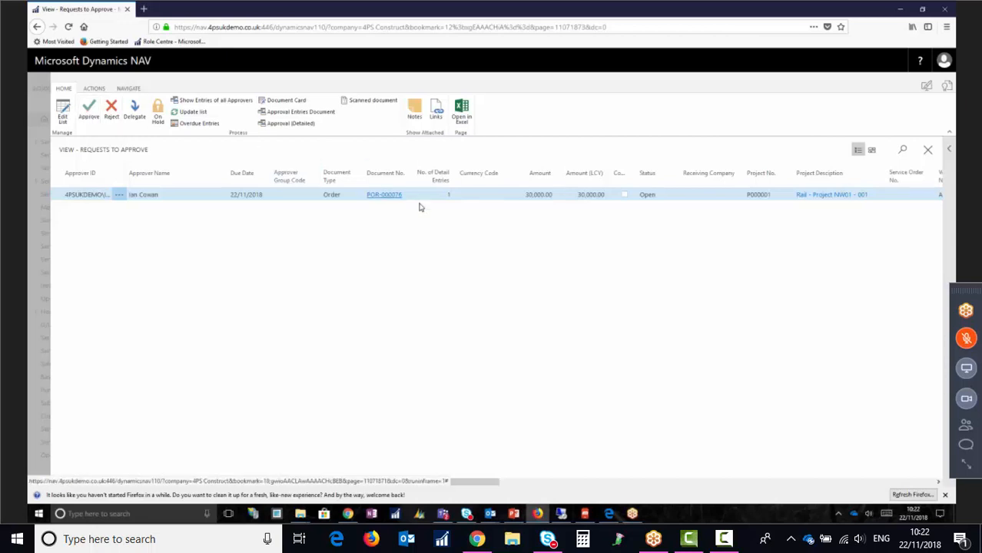
Review the purchase order document behind the second approver's request, and exit it without posting.
click(386, 194)
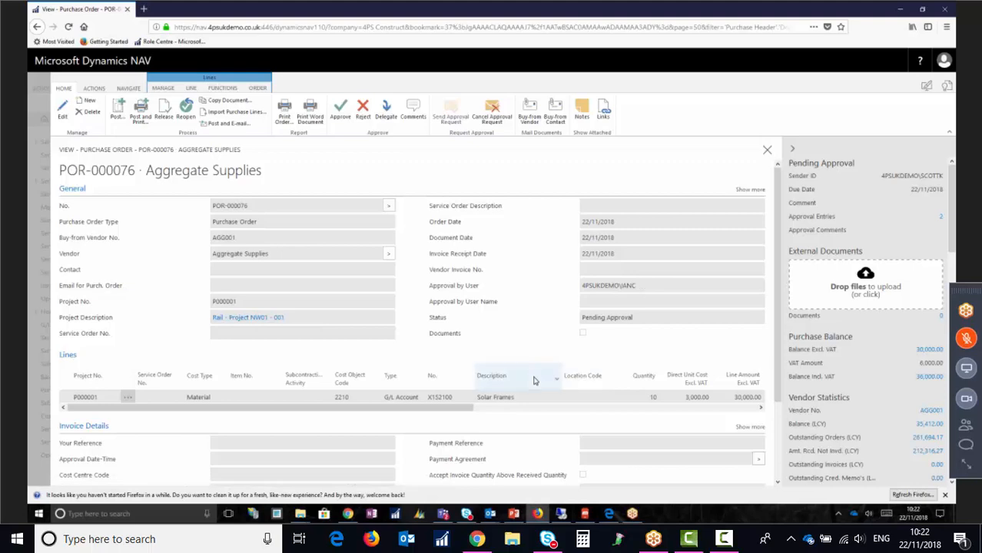
scroll(533, 378, down, 2)
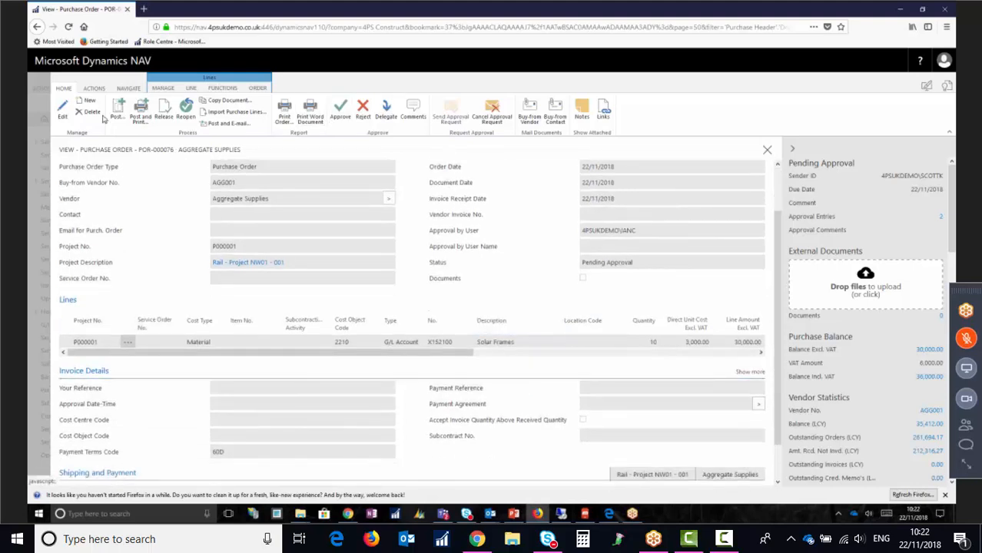
key(Escape)
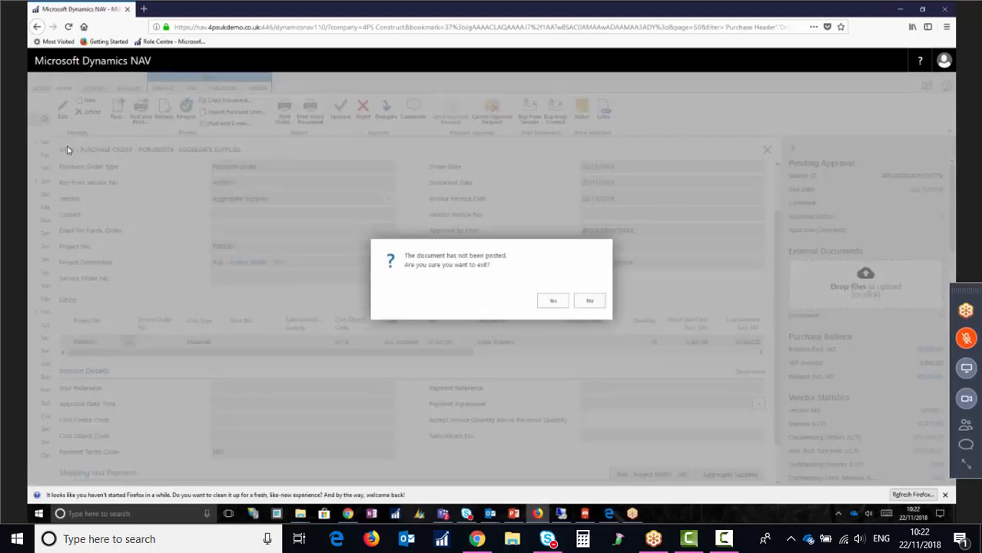
click(553, 304)
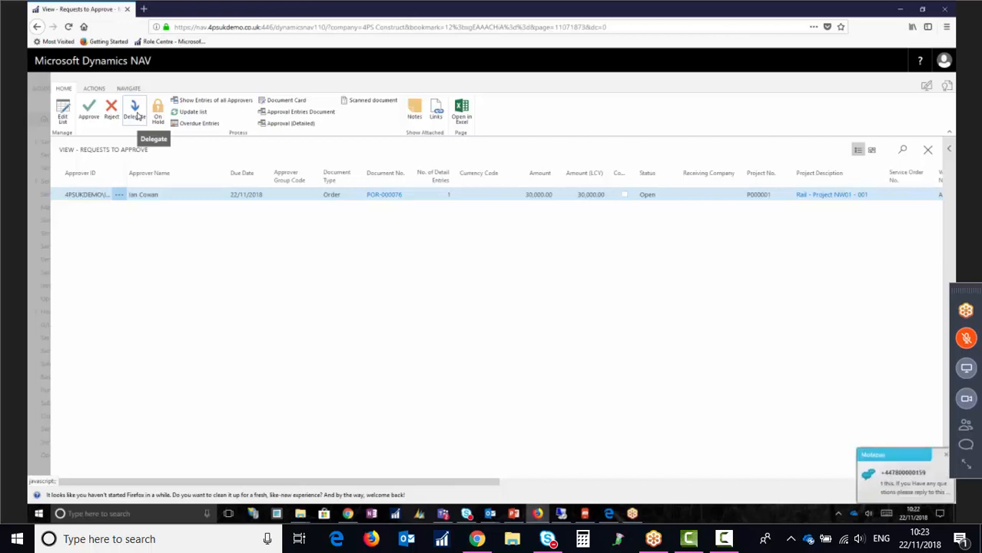
Dismiss the message notification and approve the second approver's request for the Aggregate Supplies order.
click(946, 455)
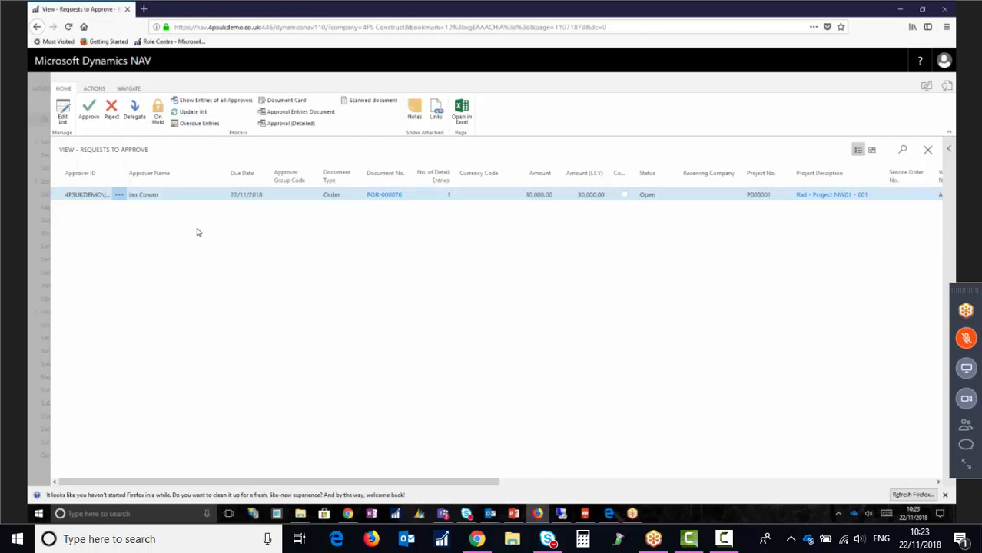
click(87, 110)
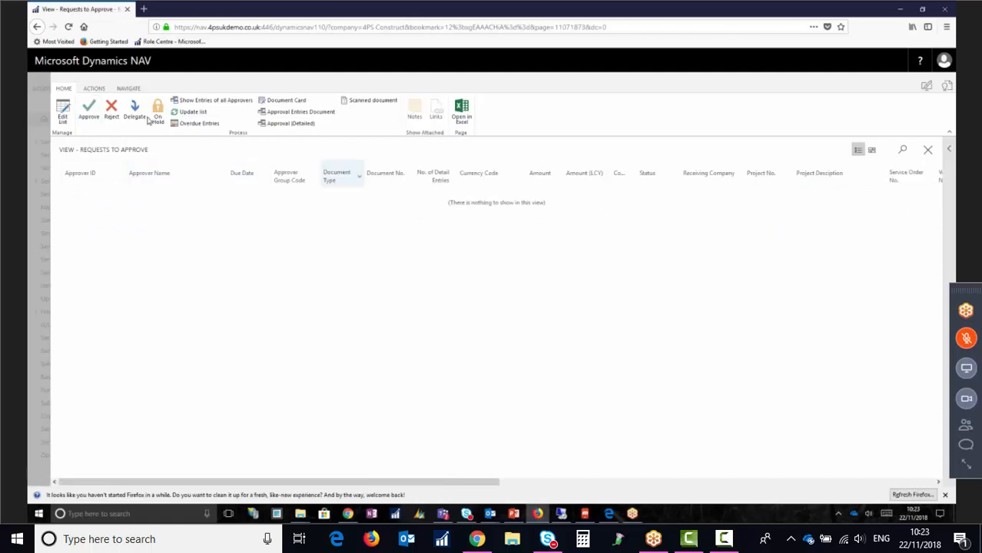
Close the second approver's requests list, switch to the requester's session in Chrome, and check which account is signed in.
click(41, 105)
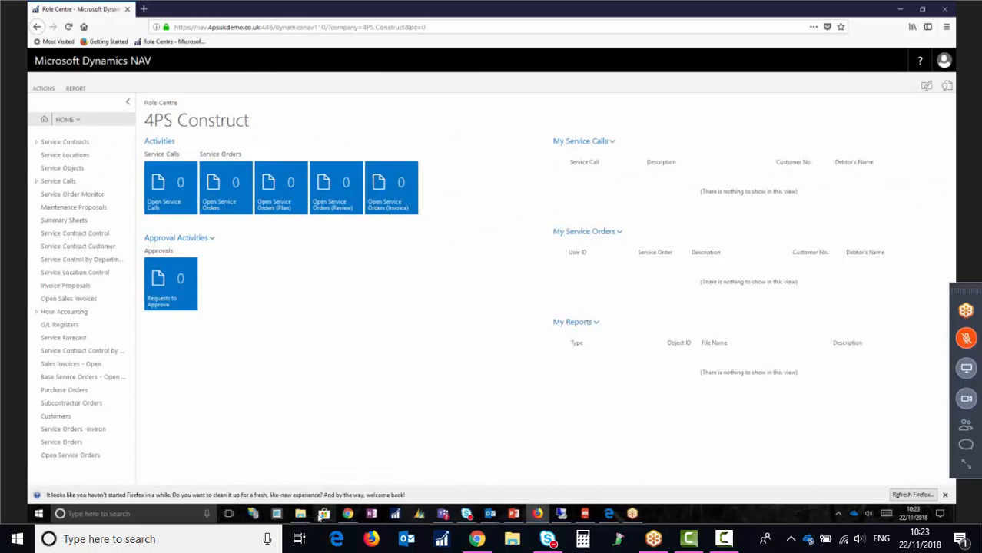
click(348, 513)
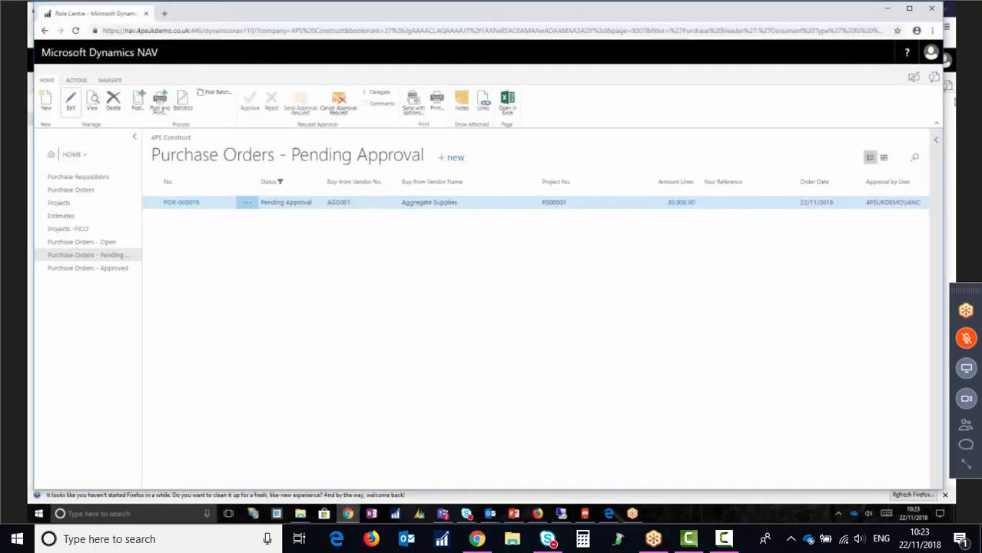
click(930, 52)
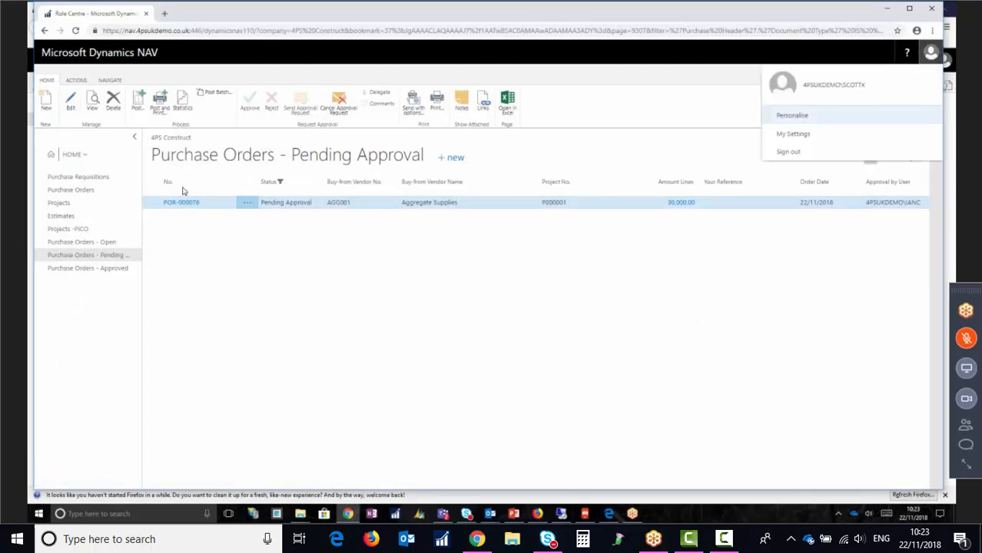
Try to open the Aggregate Supplies order for editing from the pending approval list.
click(71, 97)
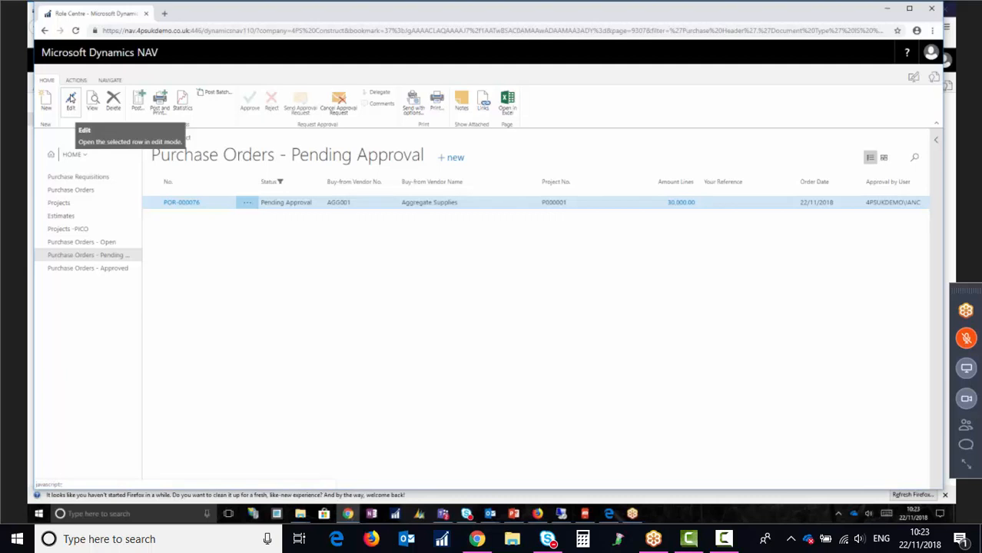
click(71, 98)
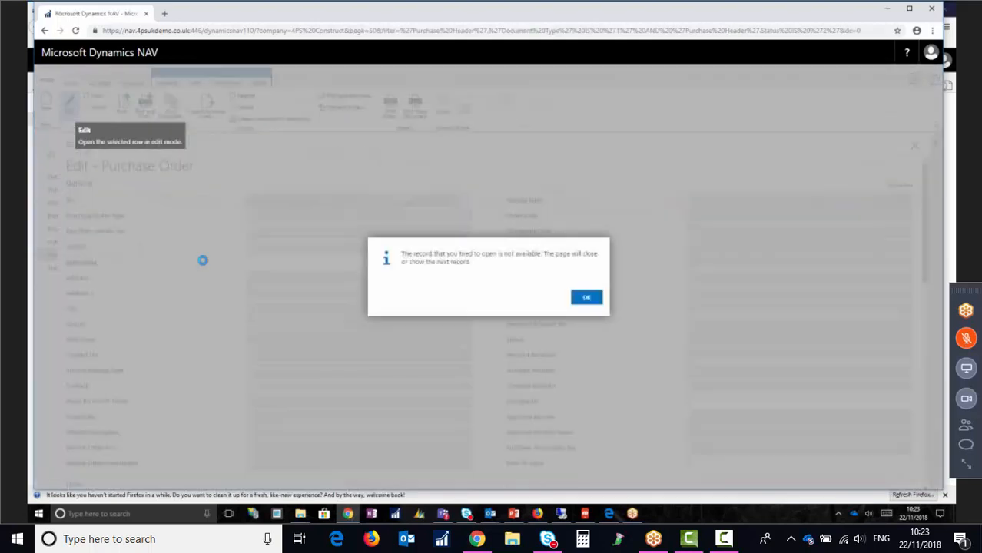
click(582, 297)
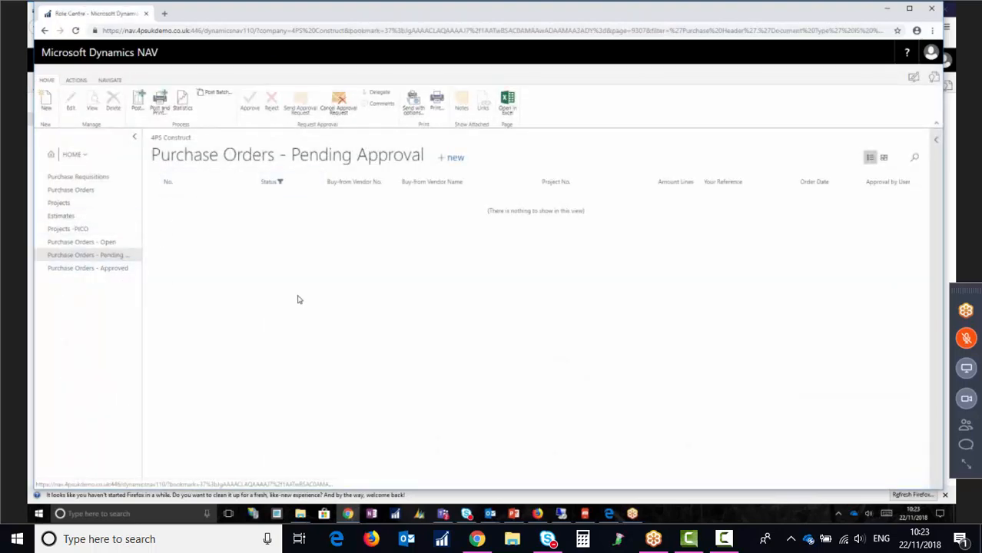
List the approved purchase orders by descending number, and open the newest Aggregate Supplies order to review its status and lines.
click(198, 183)
click(203, 222)
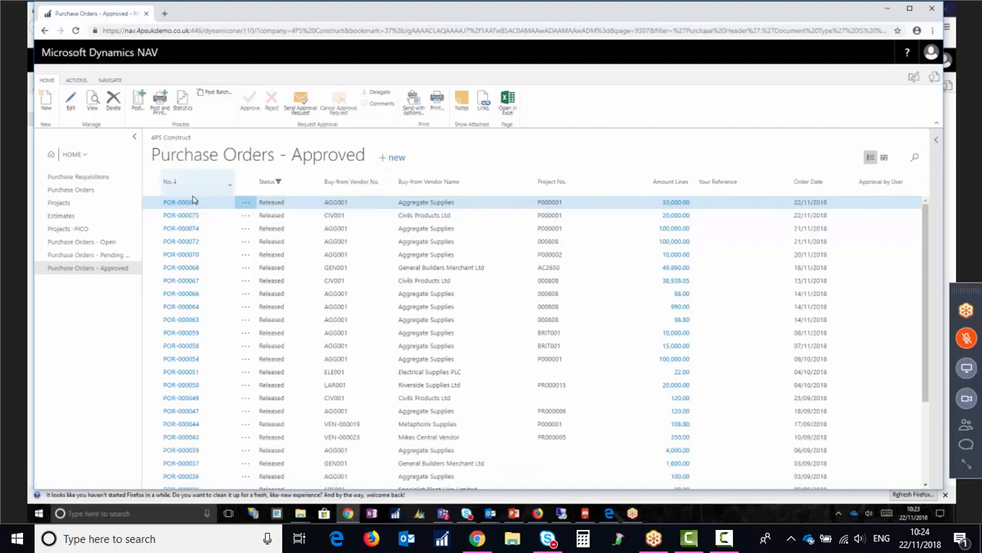
click(171, 205)
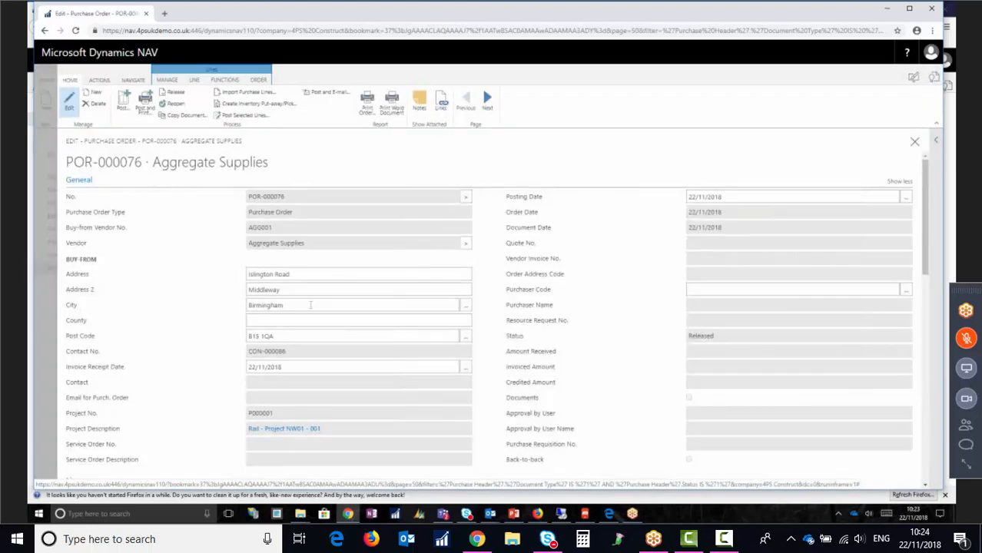
scroll(310, 305, down, 3)
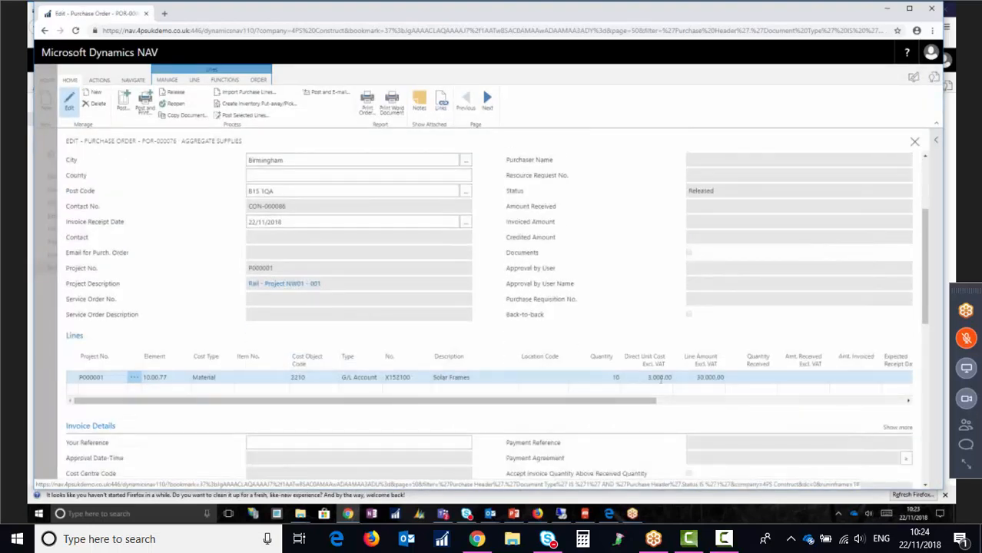
scroll(582, 249, up, 1)
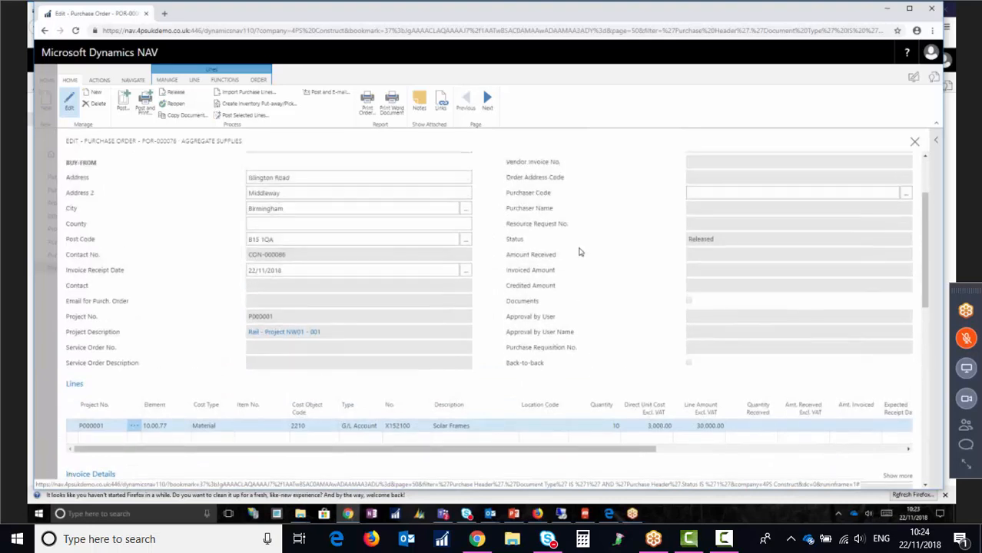
scroll(580, 254, up, 2)
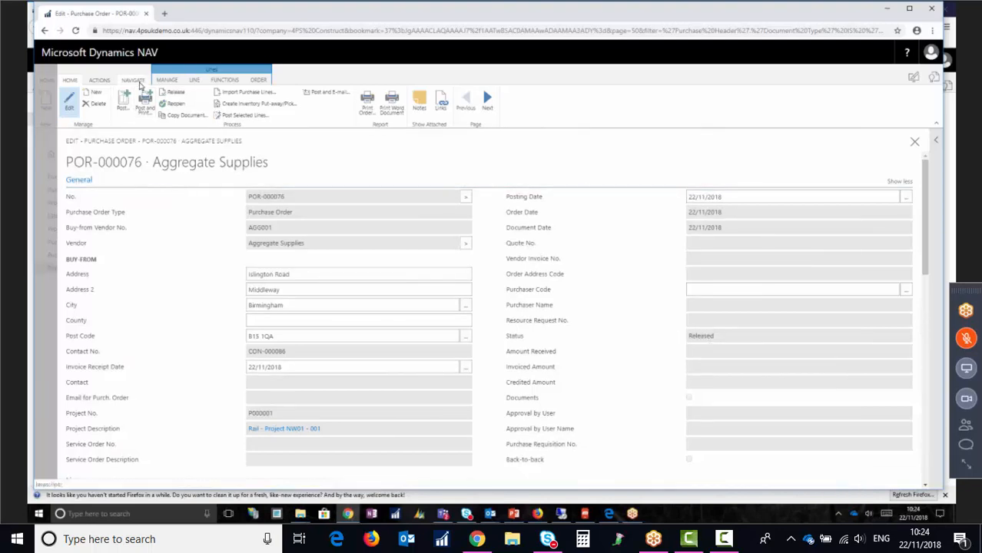
Check the approval entries of the released Aggregate Supplies order, and exit the order without posting.
click(139, 82)
click(142, 101)
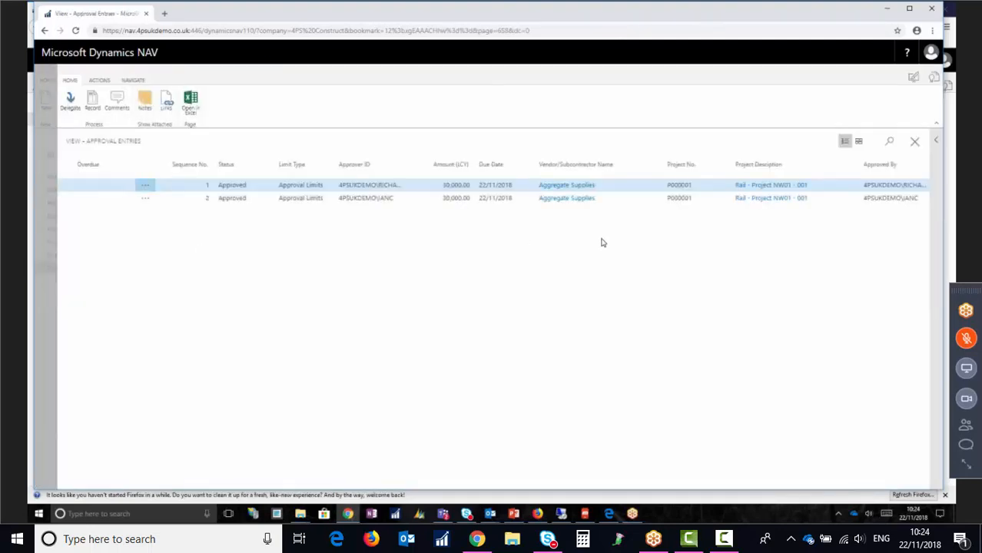
click(41, 140)
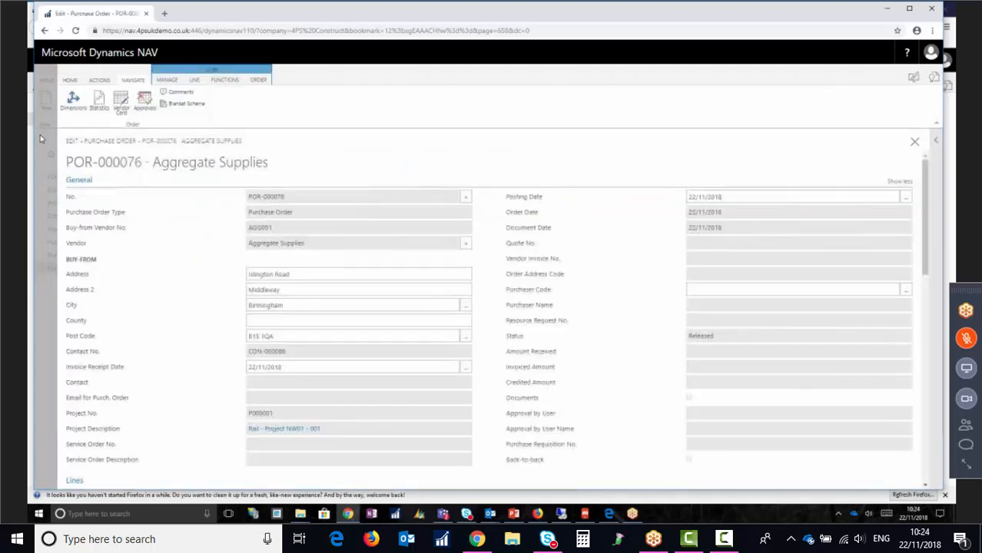
click(41, 136)
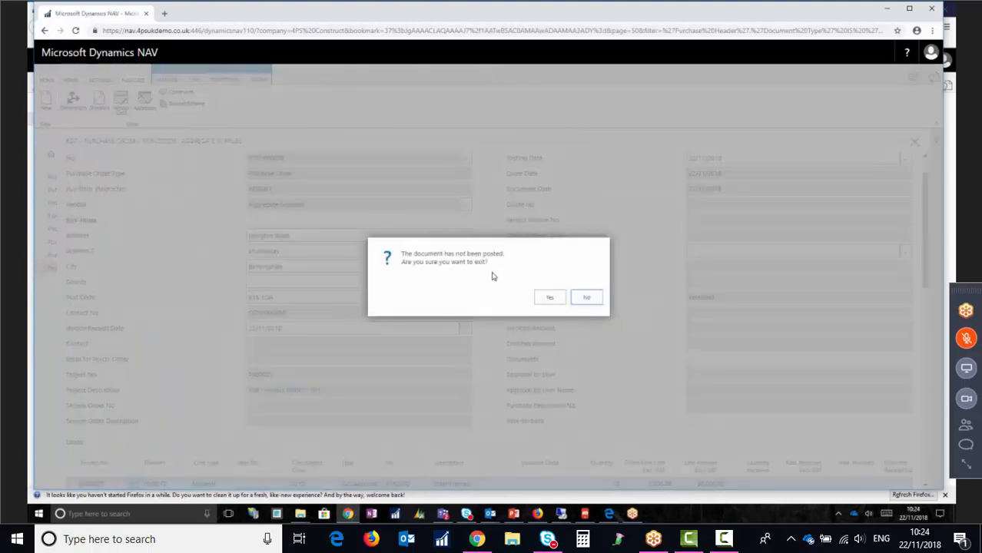
click(550, 296)
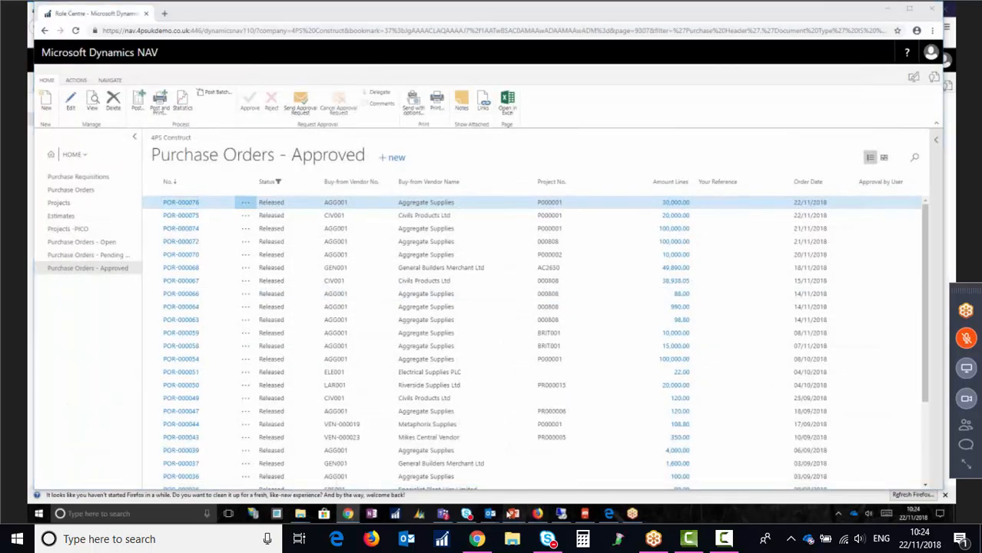
Switch to the approvals presentation in PowerPoint, start the slide show from the current slide, and advance to the 4PS Approvals Review slide.
click(513, 513)
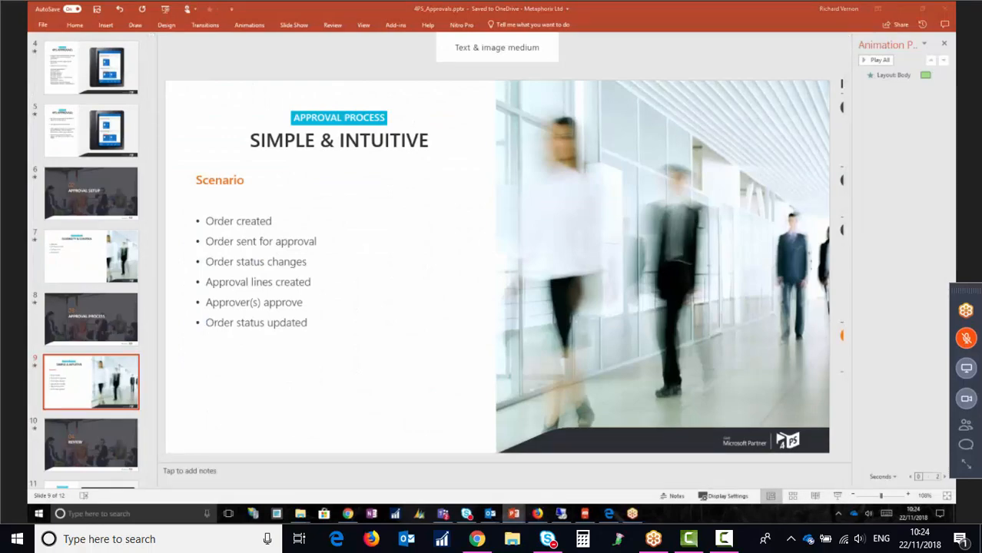
key(shift+F5)
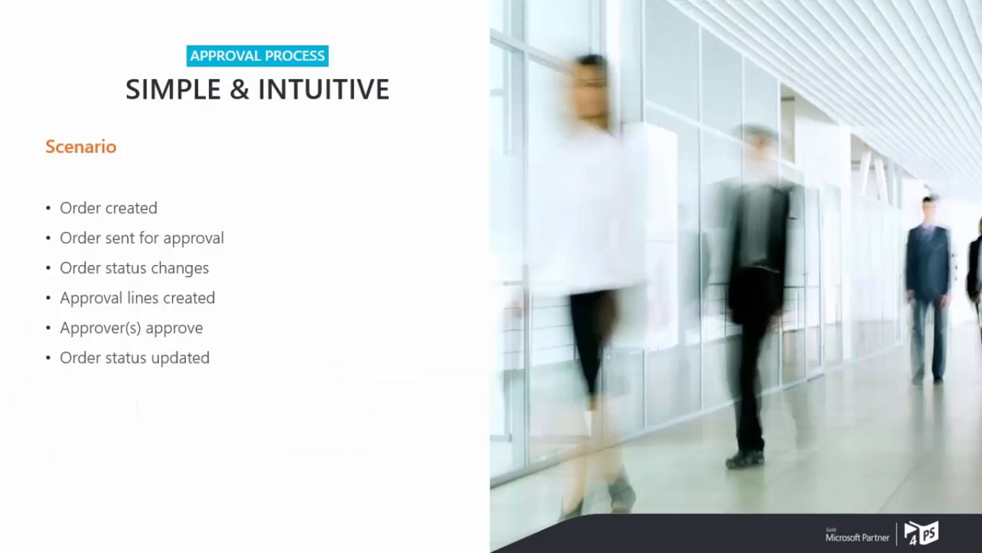
key(Right)
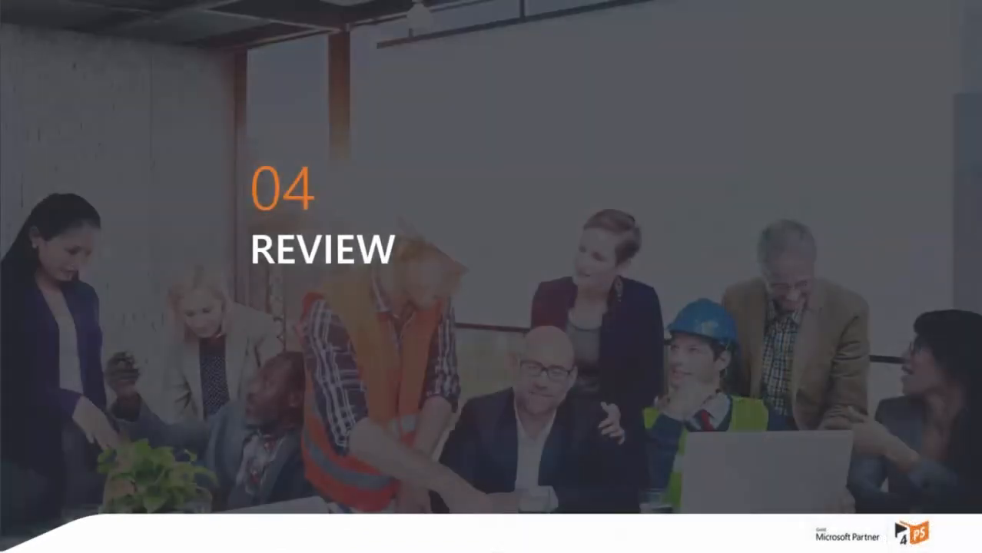
key(Right)
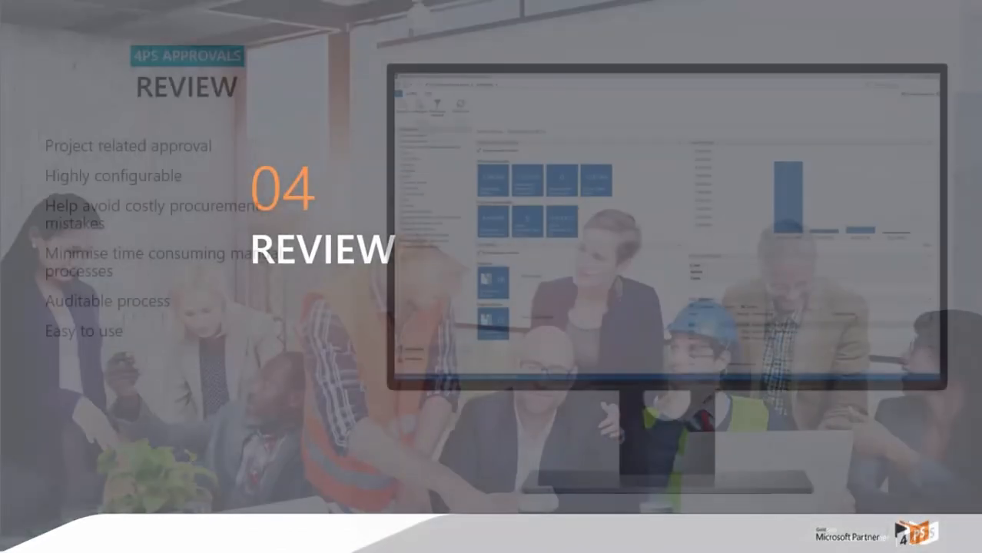